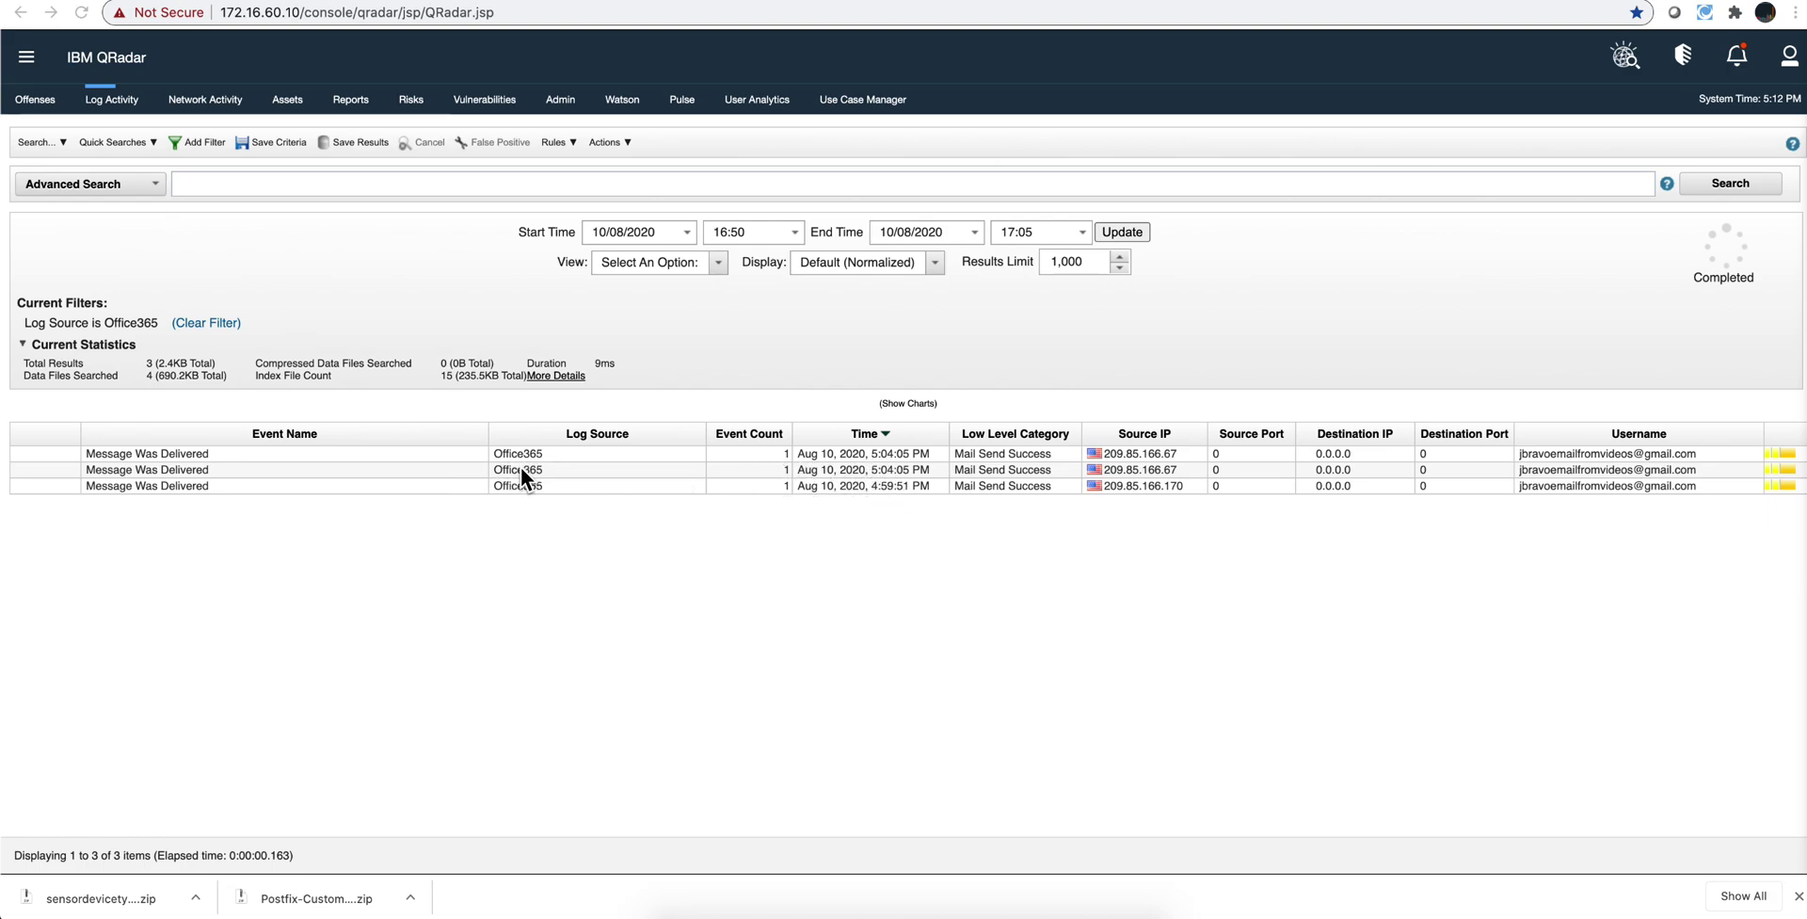
Open the first 'Message Was Delivered' Office365 event to see its parsed custom properties.
{"action": "double_click", "coordinate": [494, 453]}
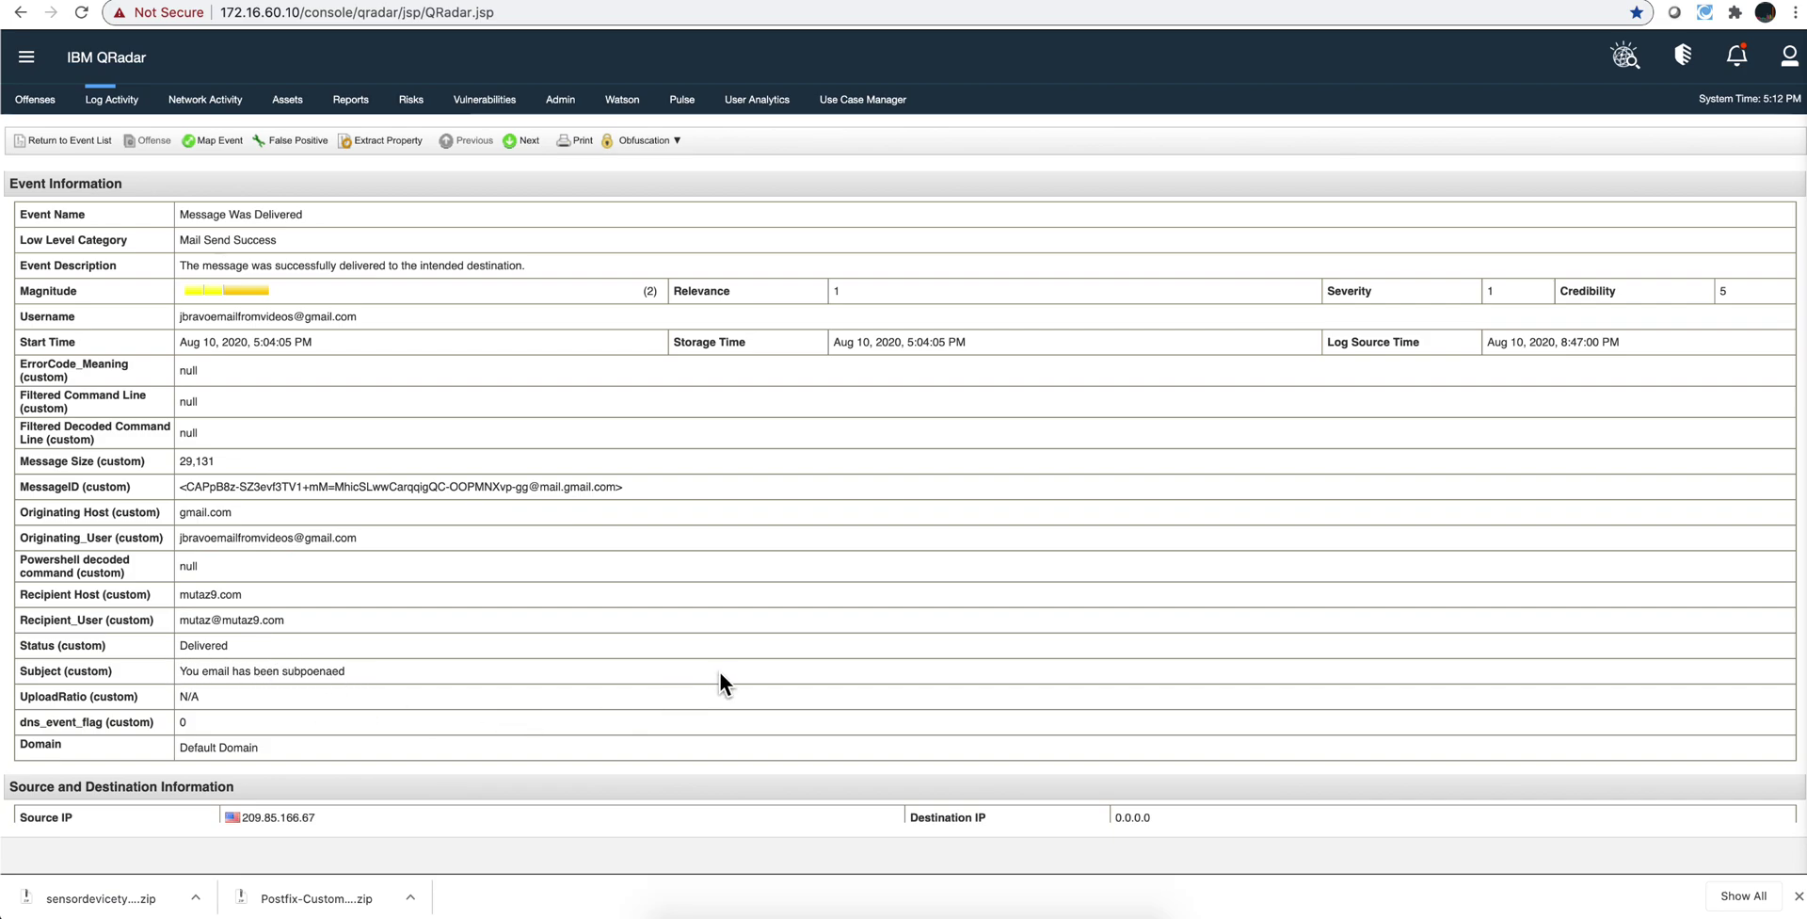
From the Admin tab, launch QRadar Log Source Management and show the Log Sources list.
{"action": "left_click", "coordinate": [561, 100]}
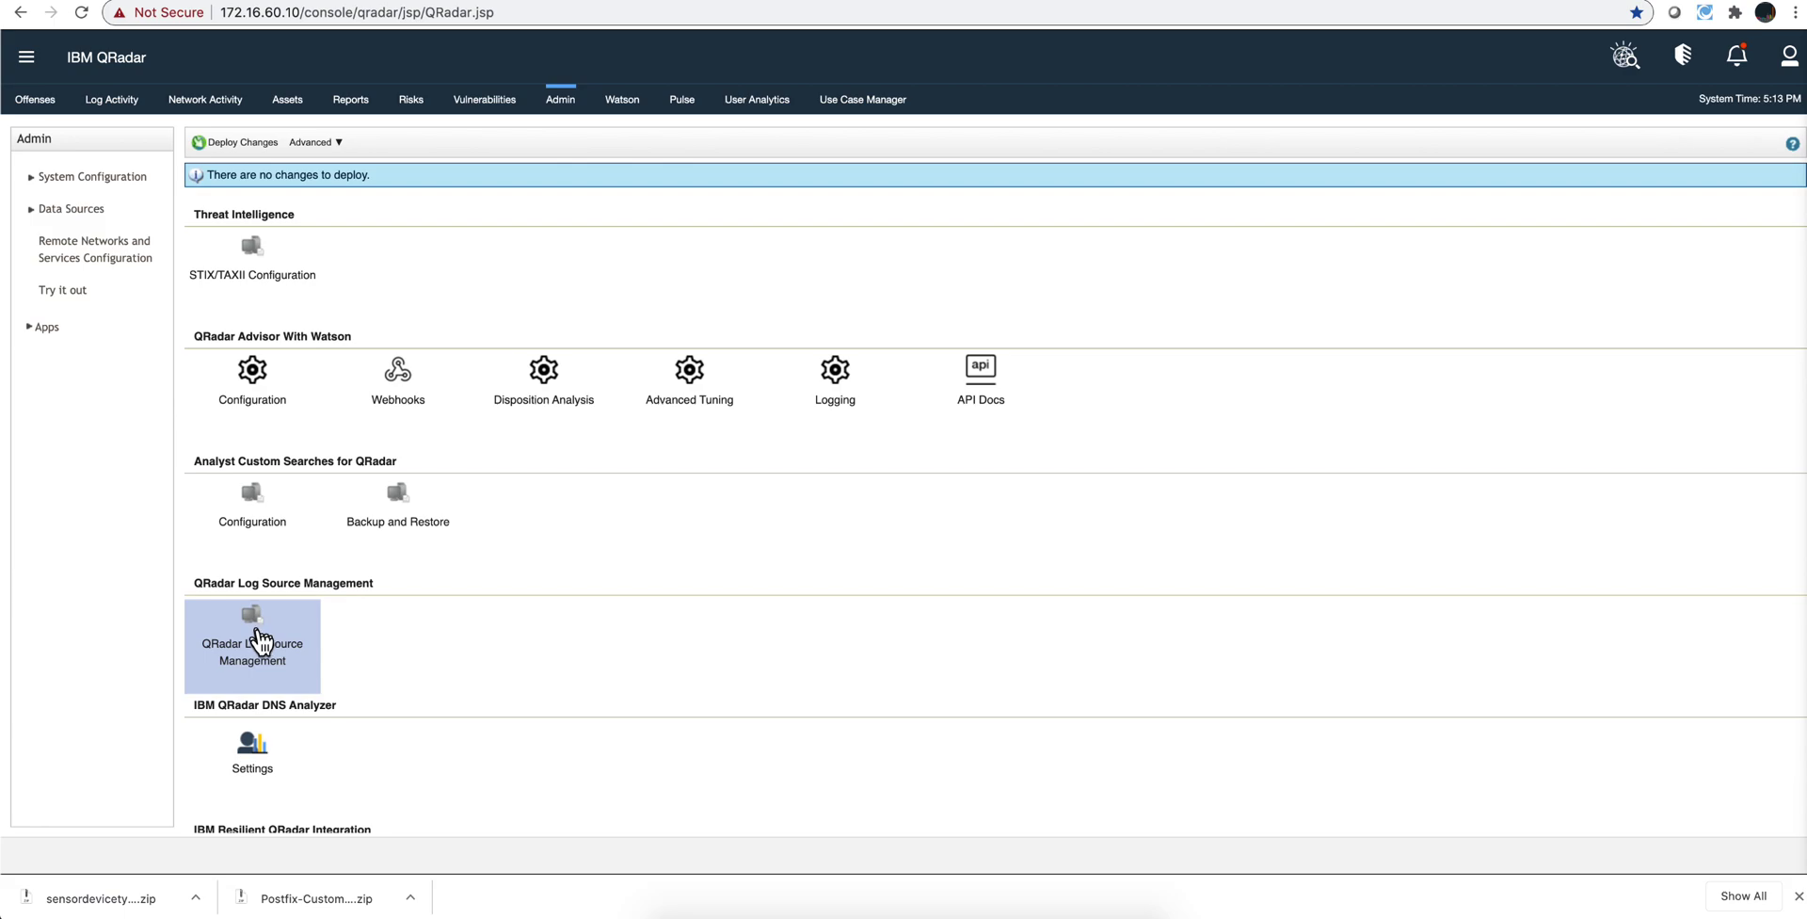
{"action": "left_click", "coordinate": [260, 643]}
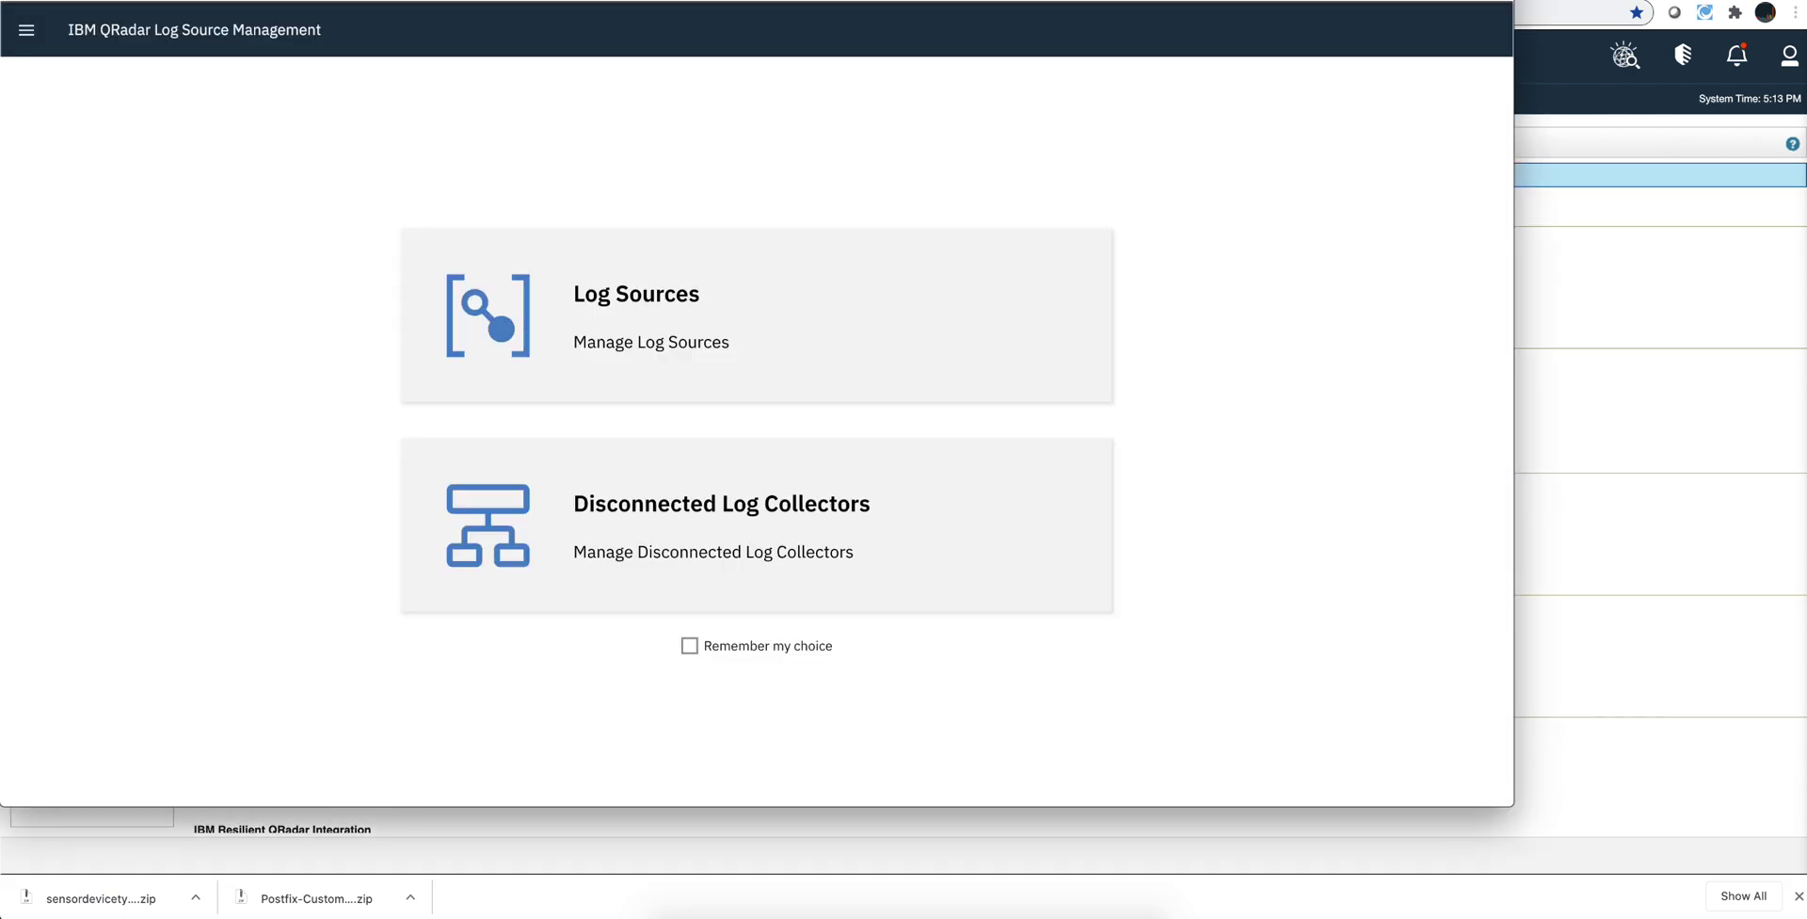
{"action": "left_click_drag", "start_coordinate": [497, 1], "coordinate": [641, 83]}
{"action": "left_click", "coordinate": [800, 424]}
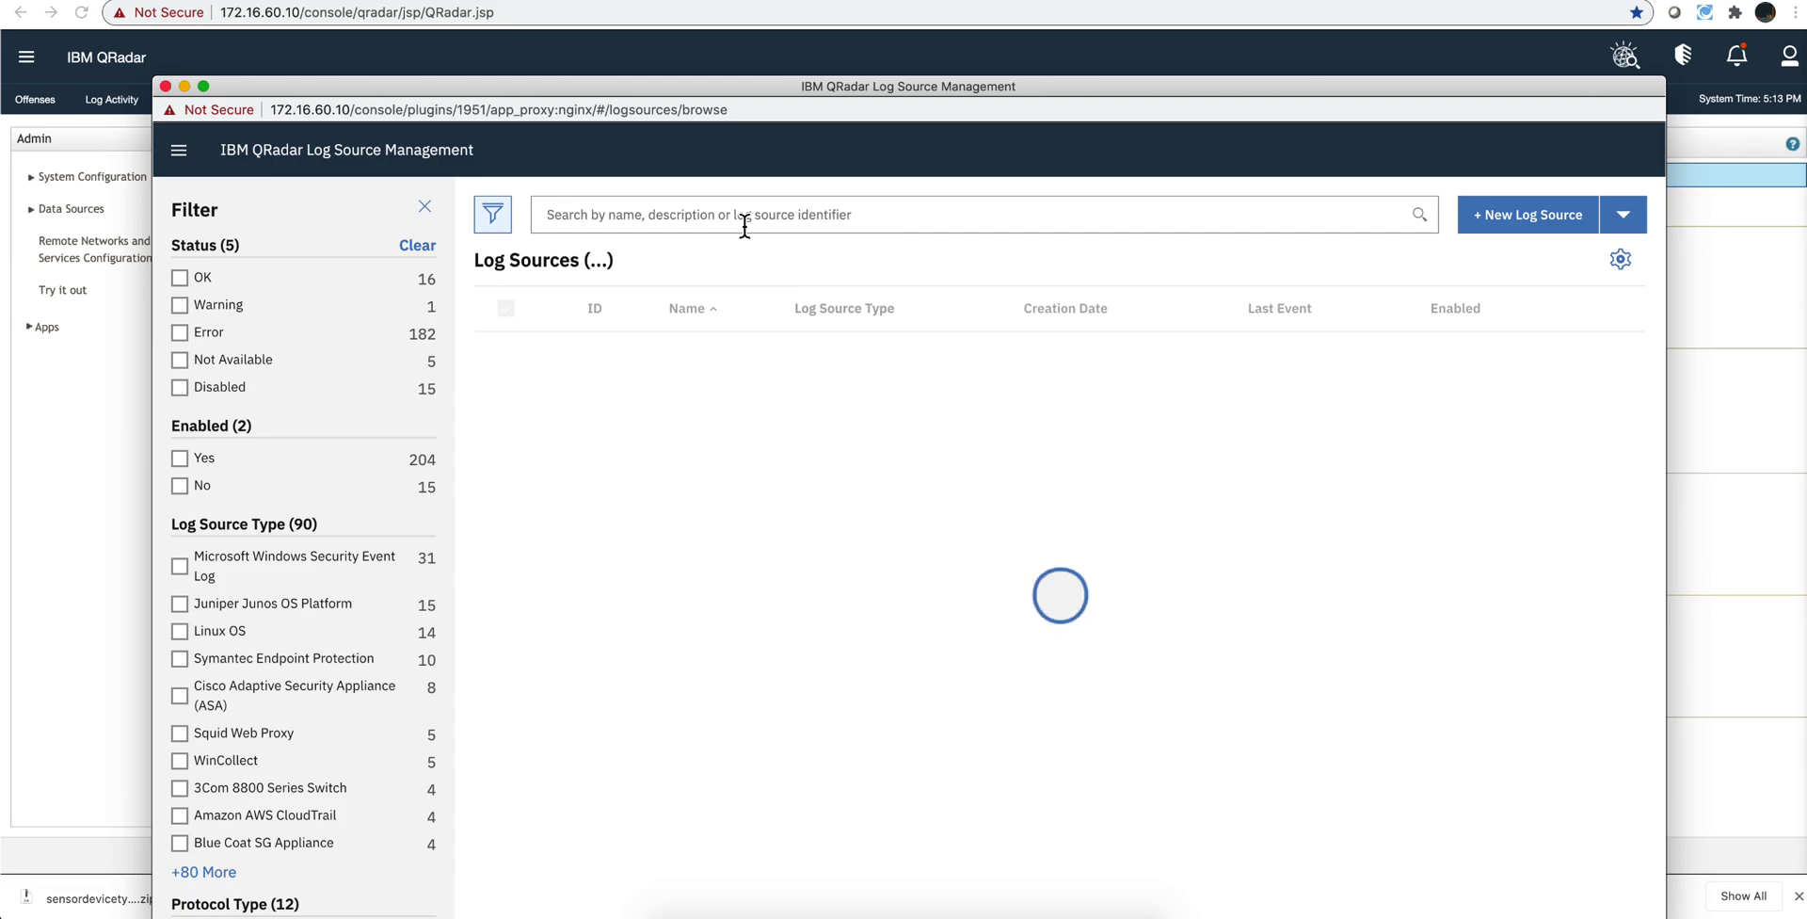
Add a single Microsoft Office 365 Message Trace log source using the Office 365 Message Trace REST API protocol.
{"action": "left_click", "coordinate": [1526, 223]}
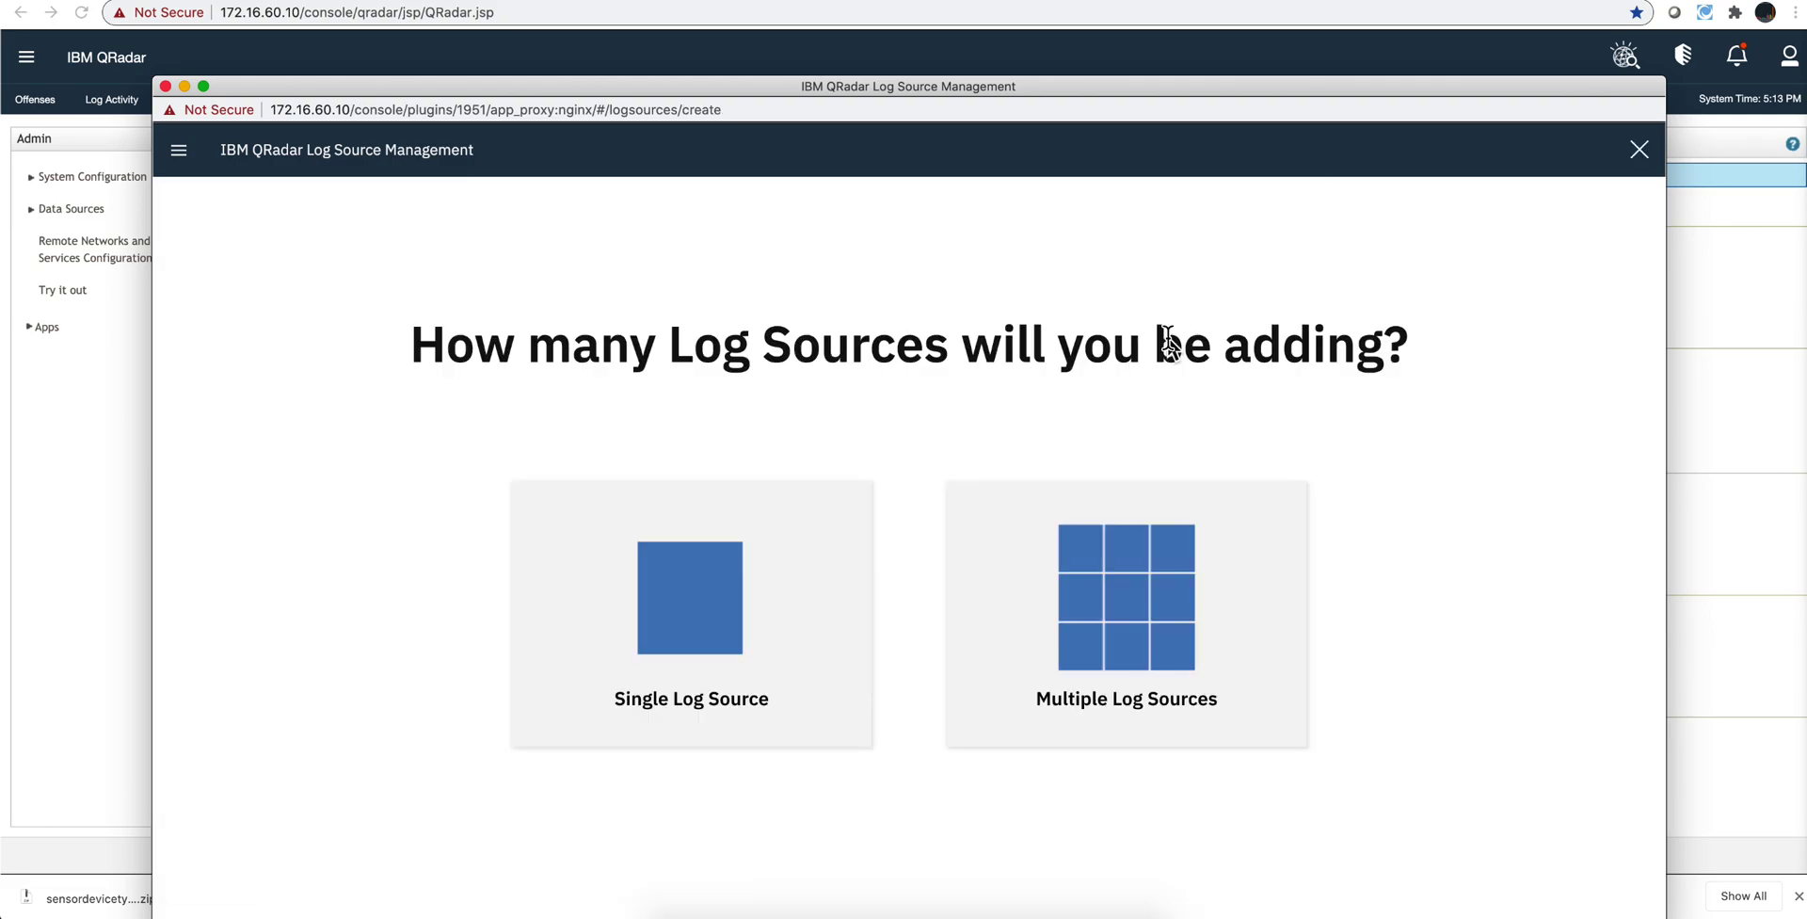
{"action": "left_click", "coordinate": [704, 599]}
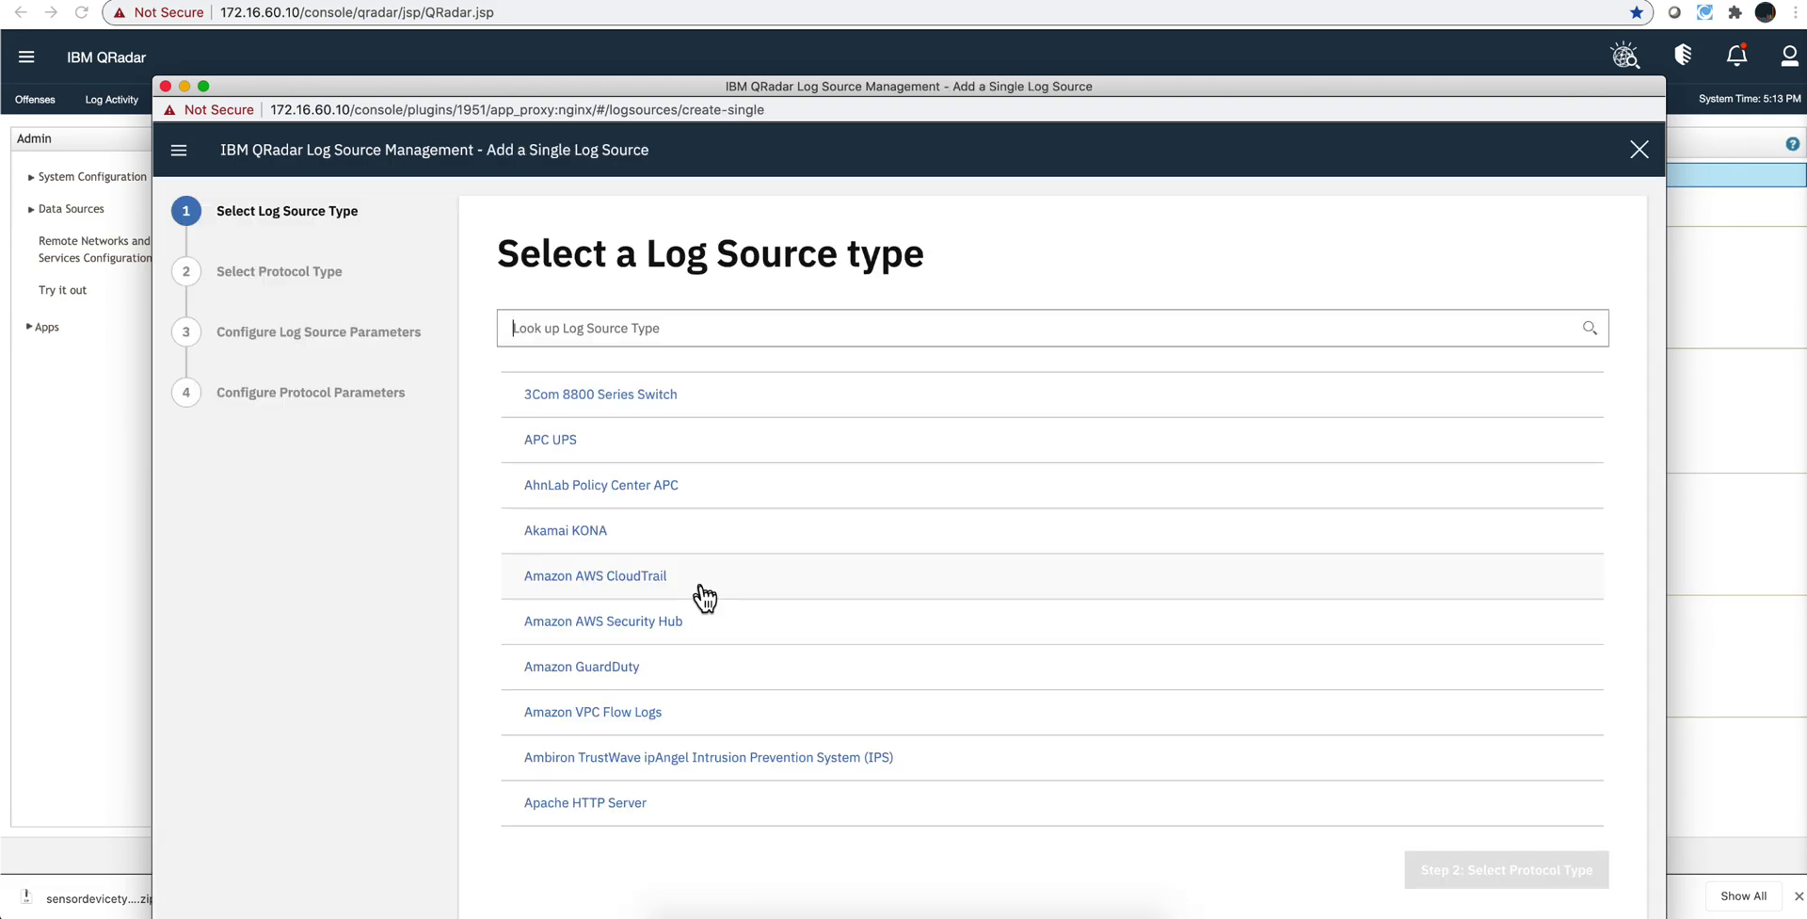
{"action": "type", "text": "offic"}
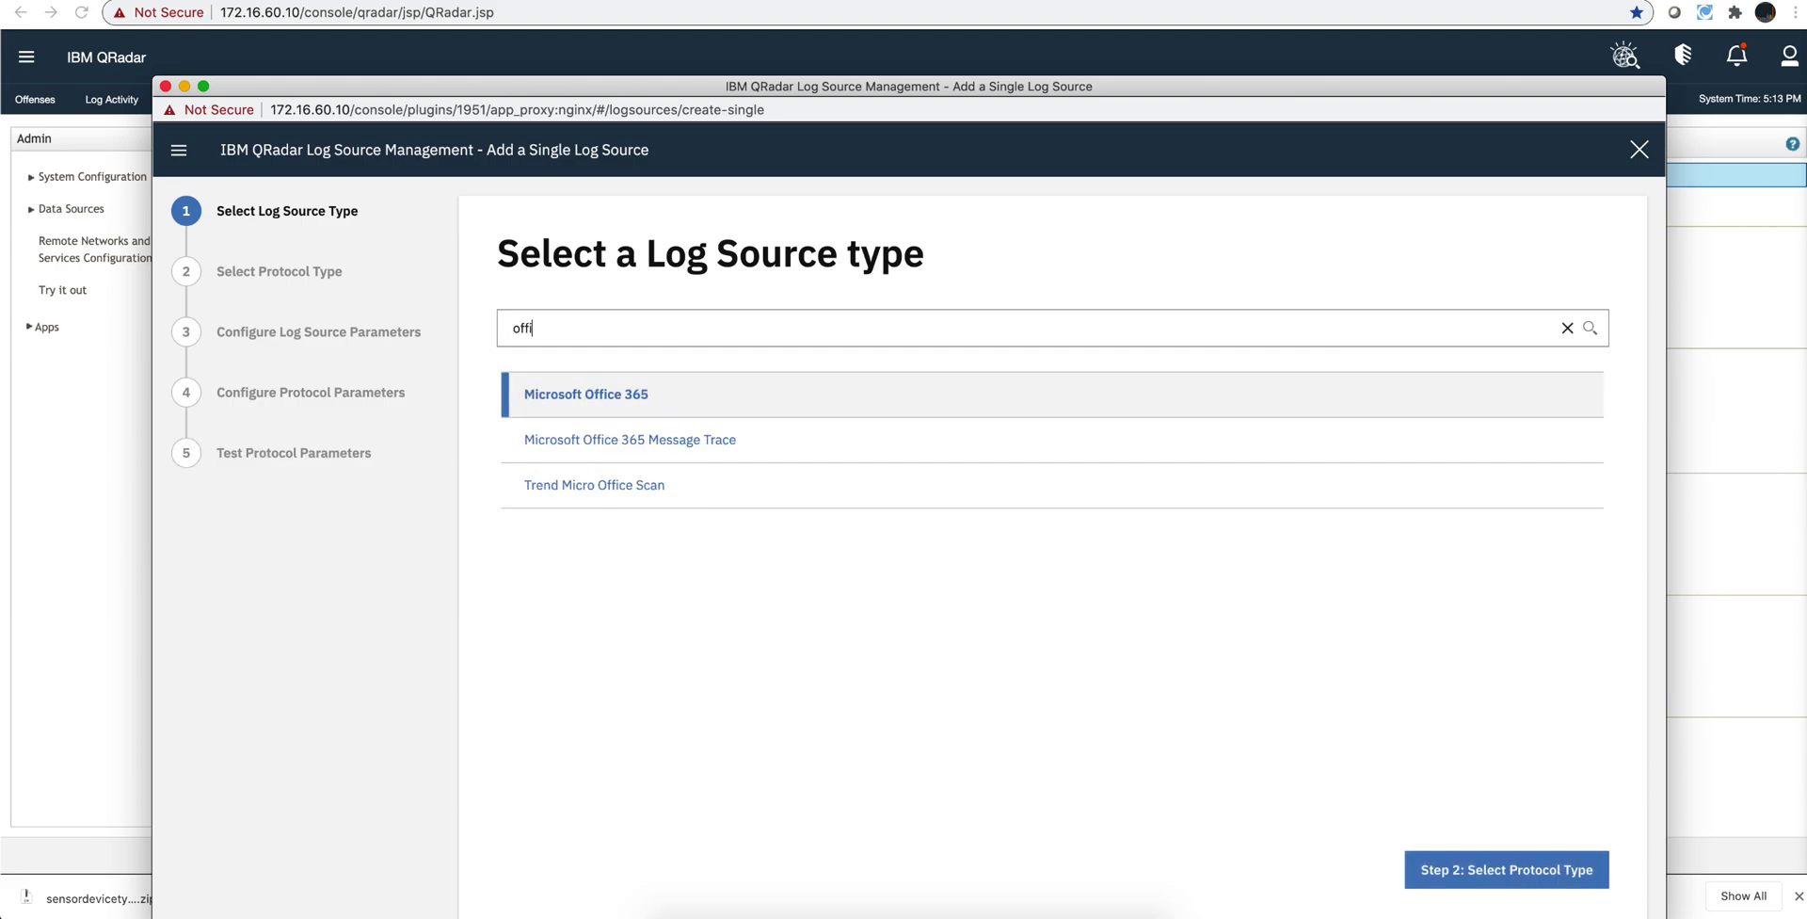
{"action": "left_click", "coordinate": [637, 447]}
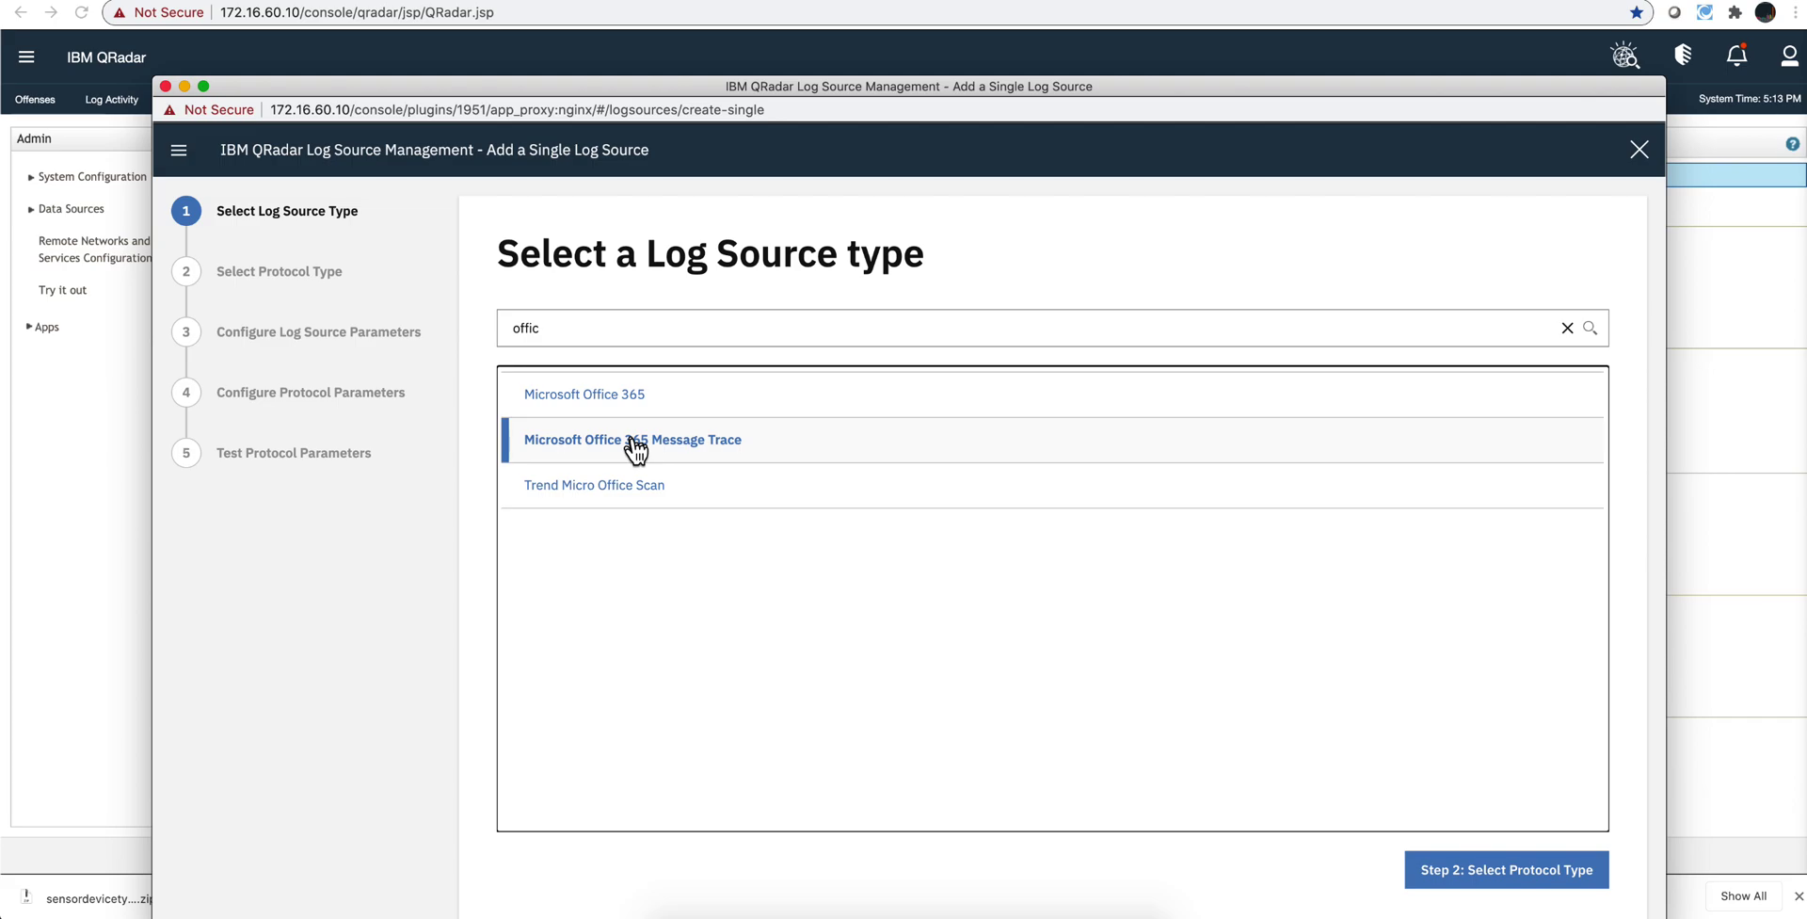
{"action": "left_click", "coordinate": [1541, 897]}
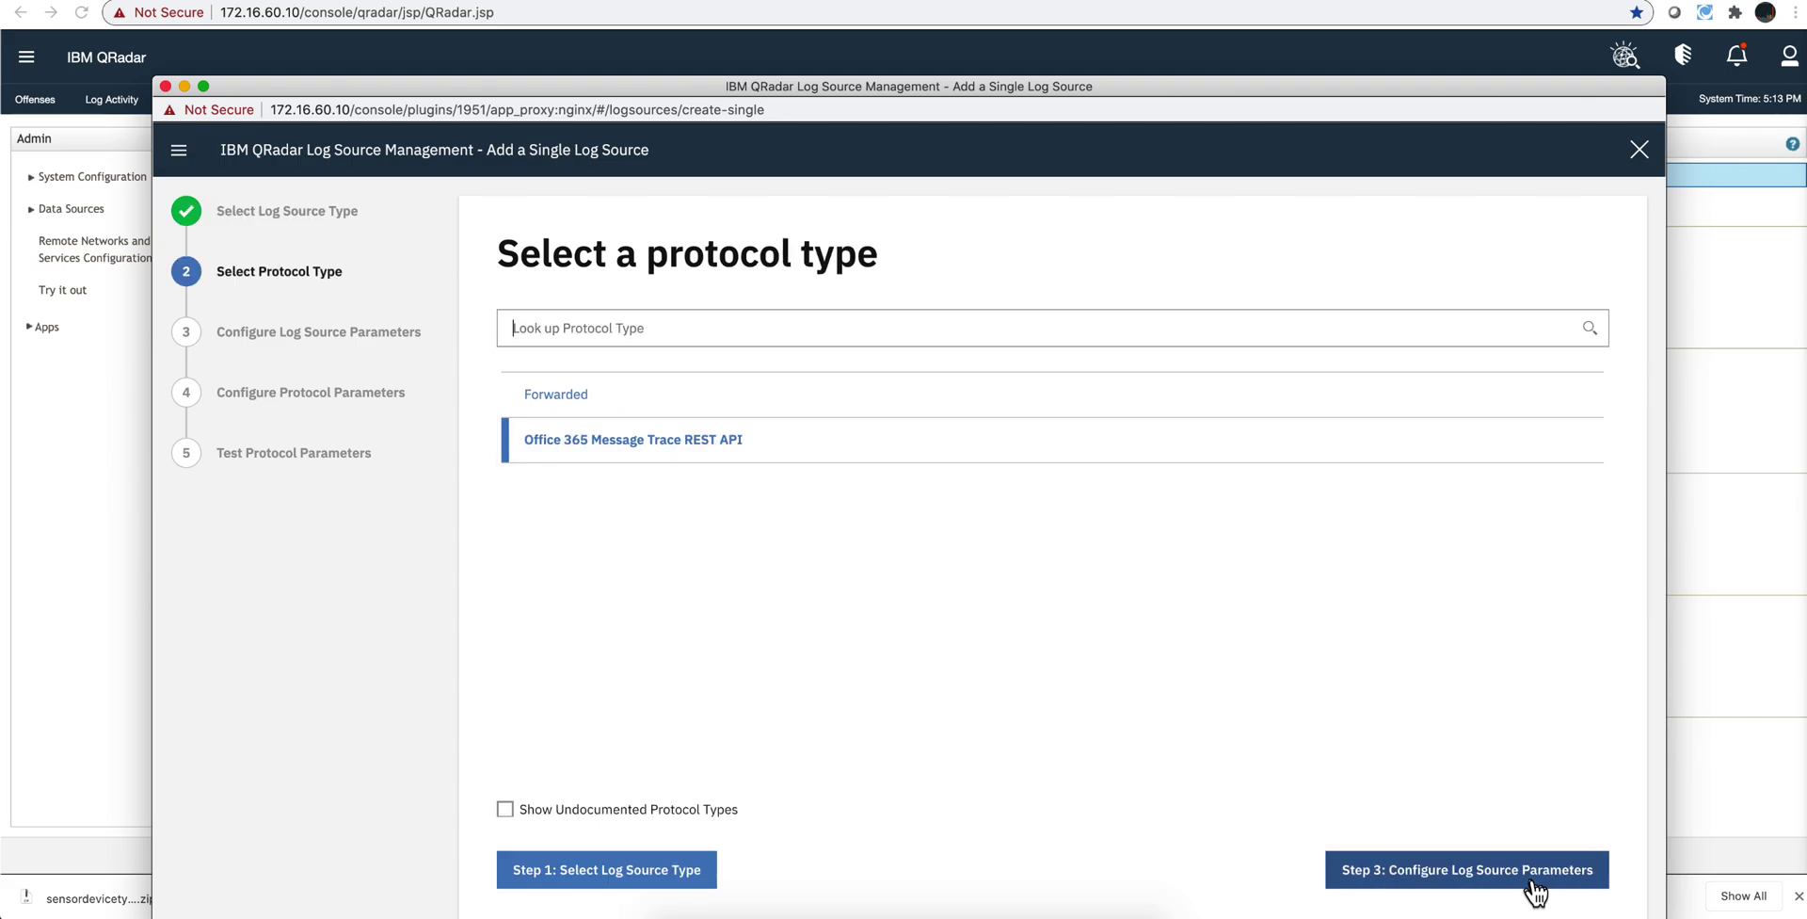
{"action": "left_click", "coordinate": [656, 466]}
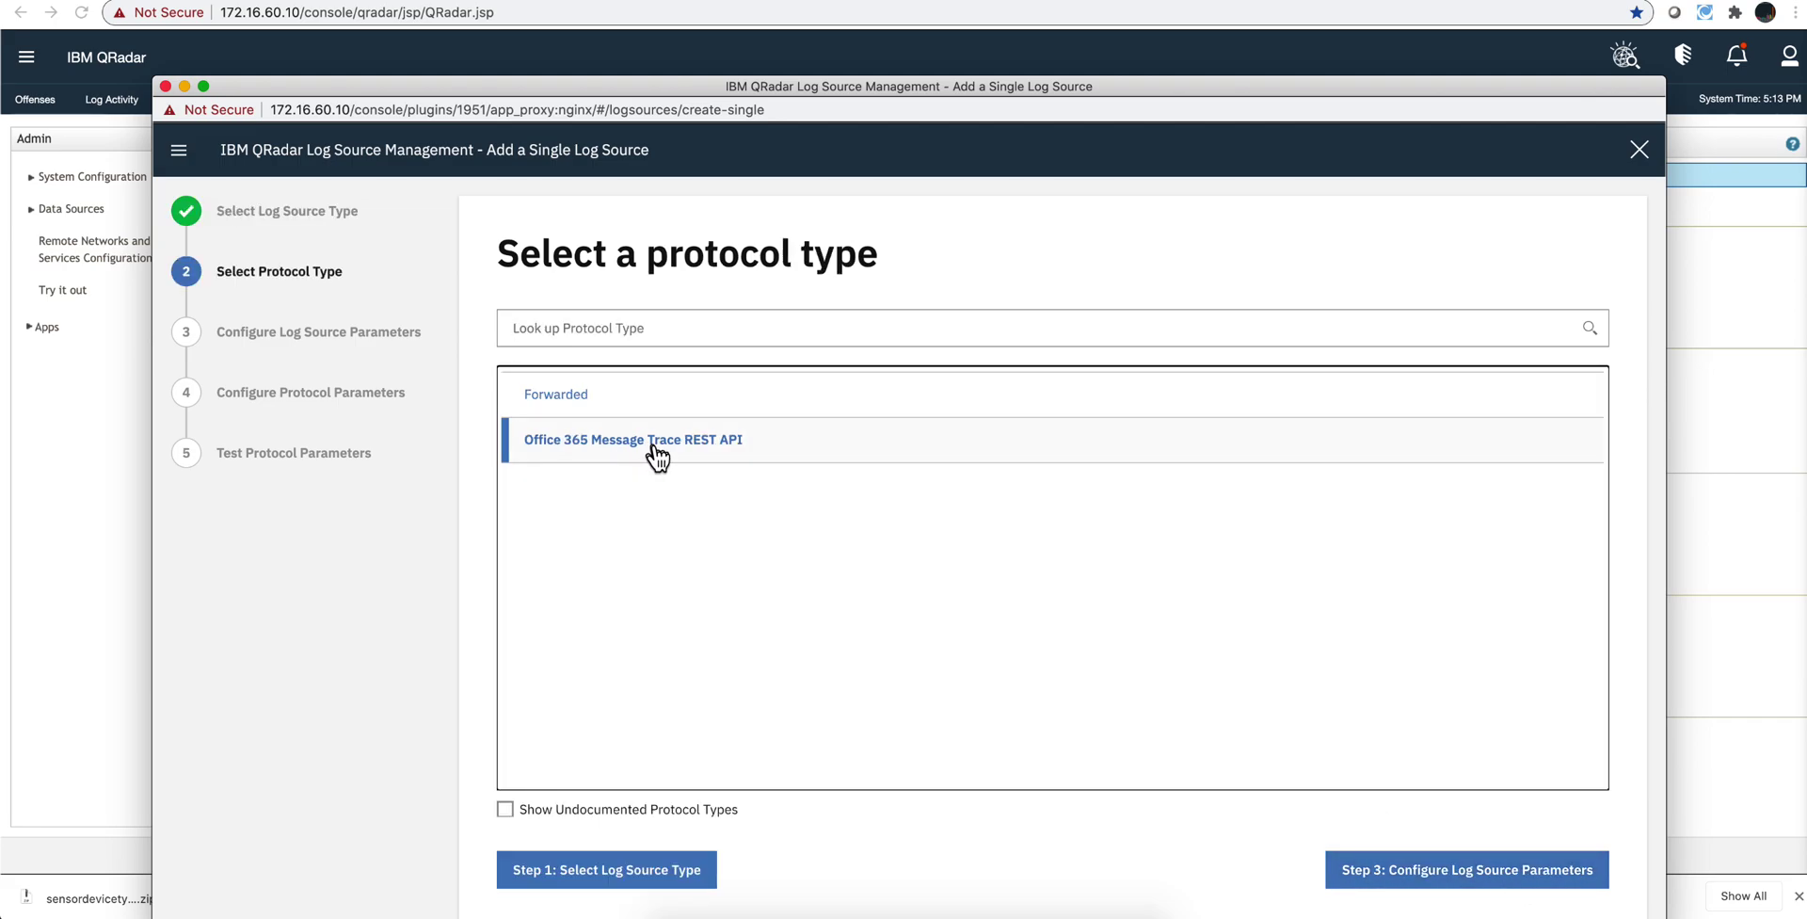
Name the log source 'Office365MailTracer' and switch Coalescing Events off.
{"action": "left_click", "coordinate": [1507, 875]}
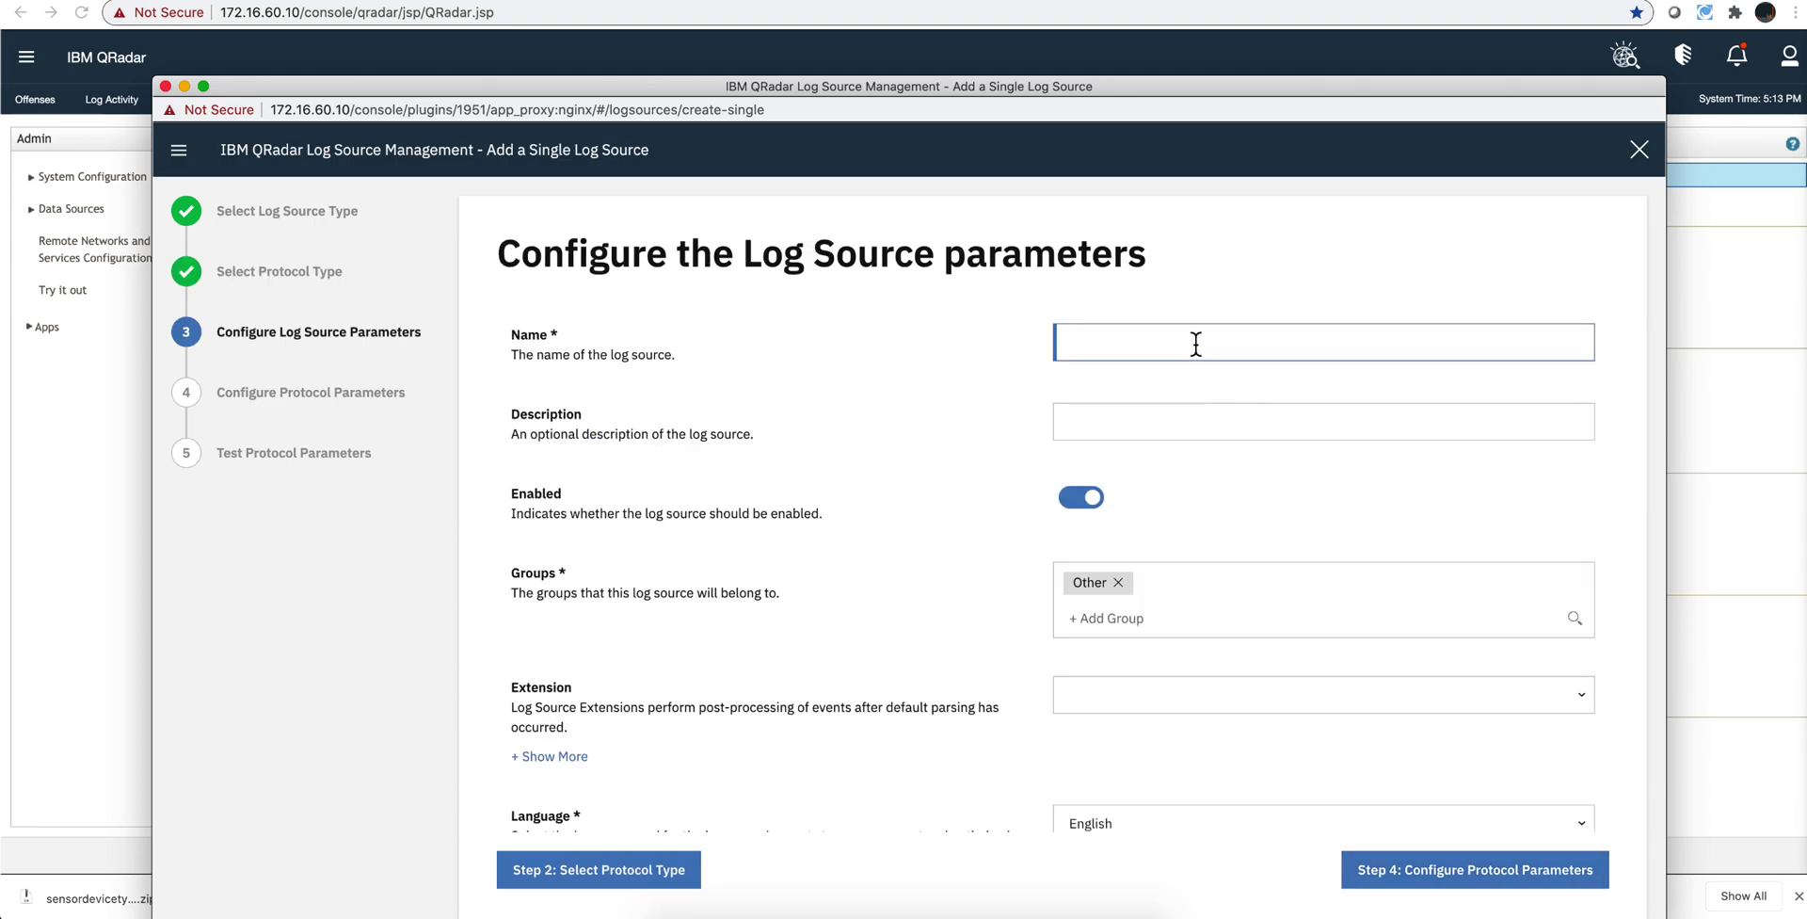
{"action": "type", "text": "0"}
{"action": "type", "text": "ffice"}
{"action": "type", "text": "365Mail"}
{"action": "type", "text": "Tracer"}
{"action": "left_click", "coordinate": [1126, 415]}
{"action": "scroll", "coordinate": [1116, 546], "scroll_direction": "down", "scroll_amount": 1}
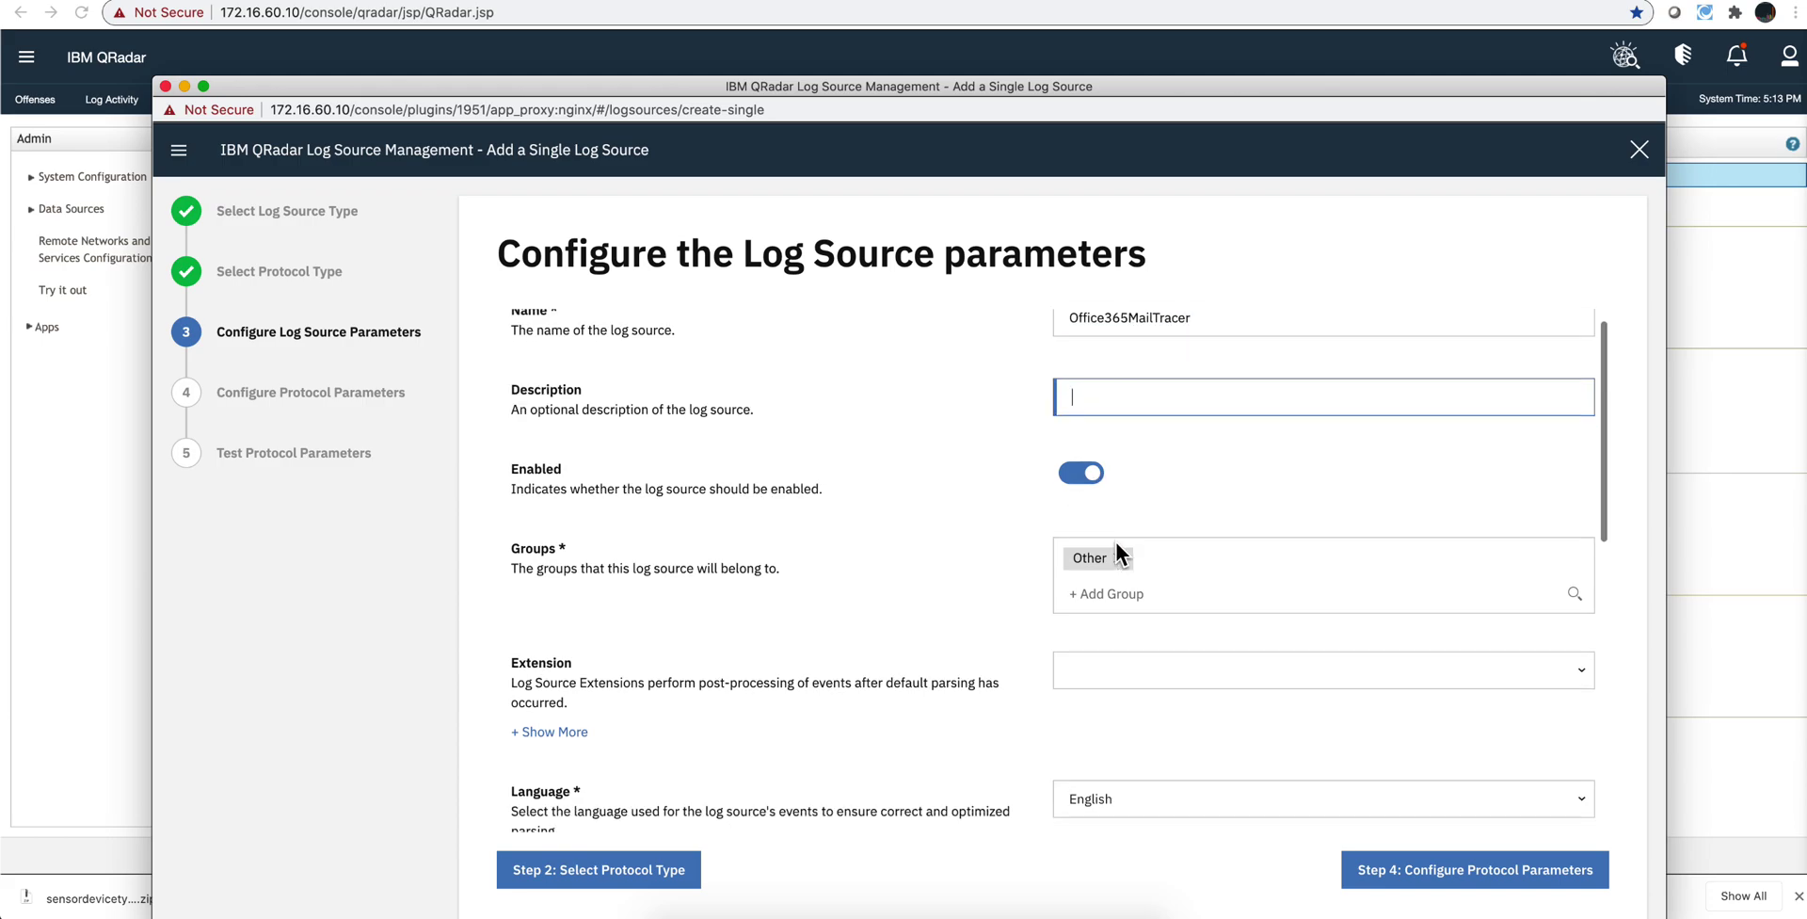
{"action": "scroll", "coordinate": [1117, 546], "scroll_direction": "down", "scroll_amount": 5}
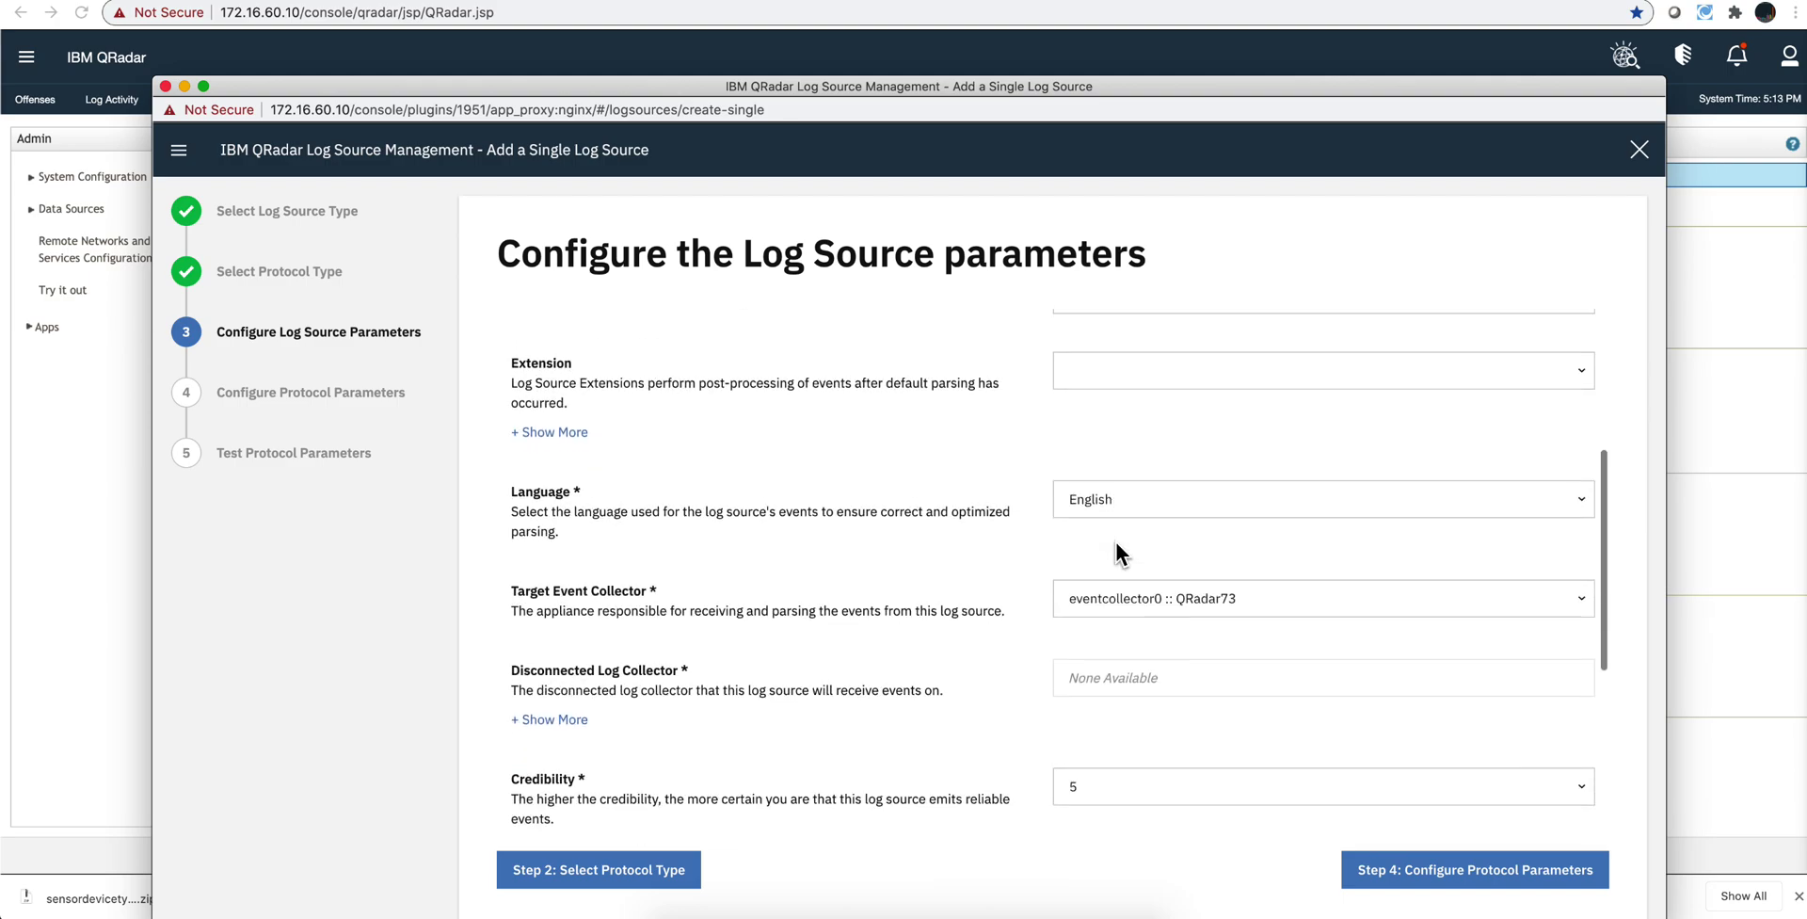
{"action": "scroll", "coordinate": [1116, 544], "scroll_direction": "down", "scroll_amount": 4}
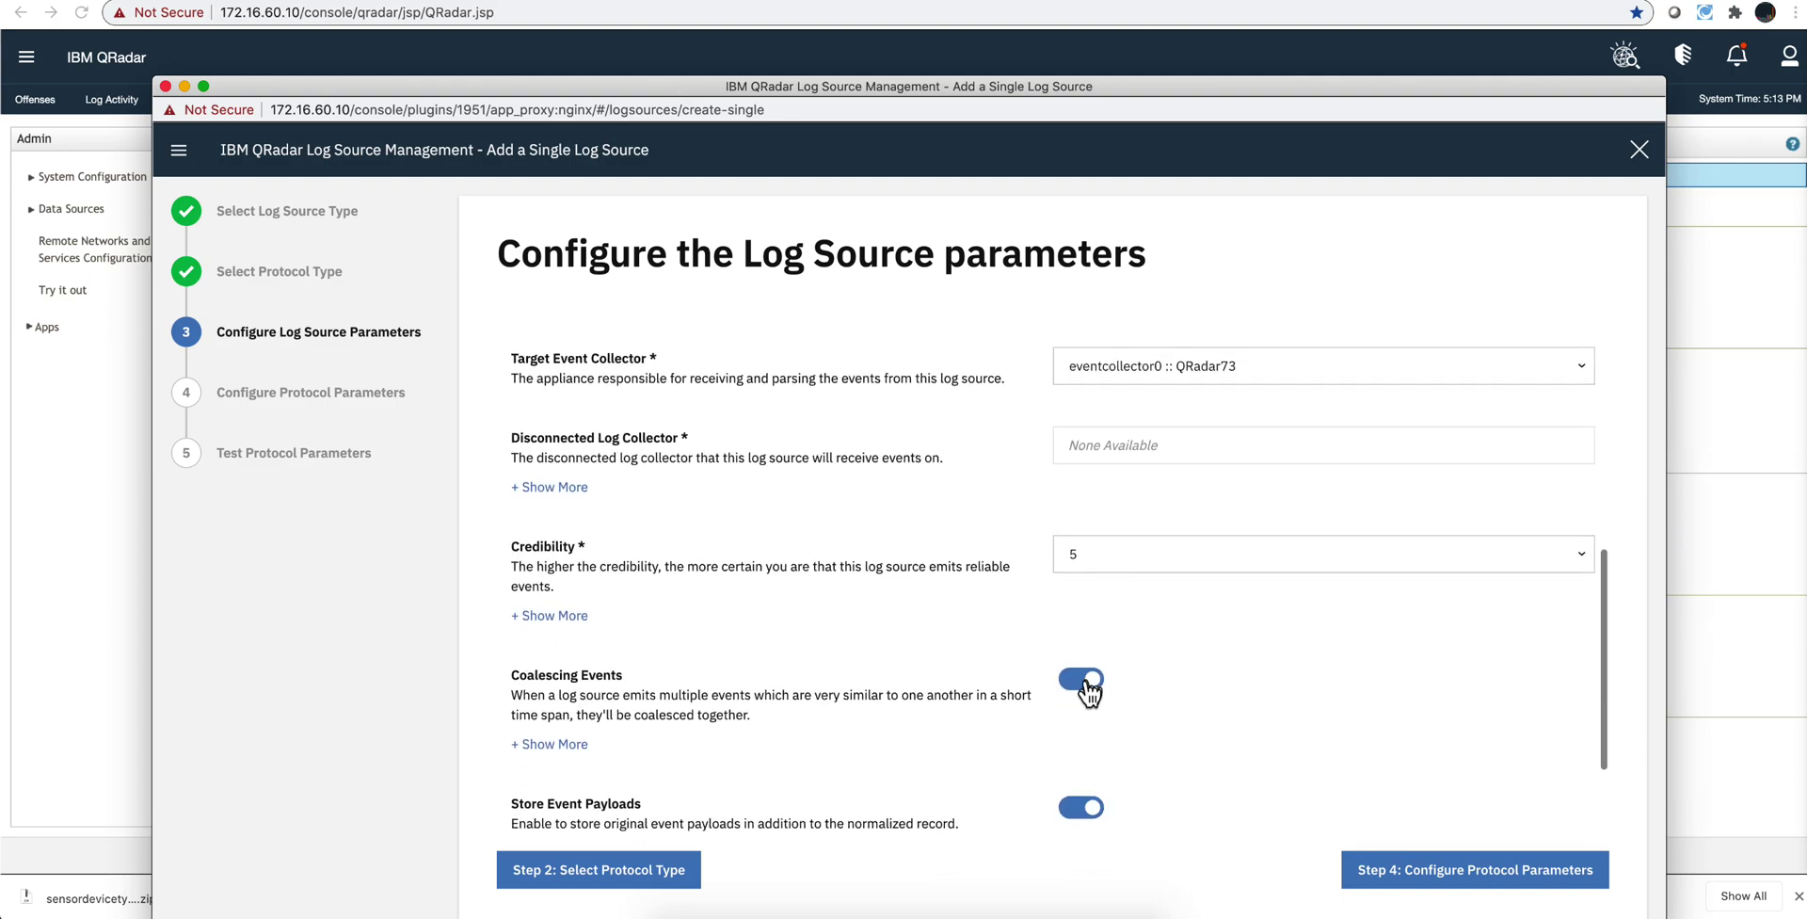
{"action": "left_click", "coordinate": [1076, 681]}
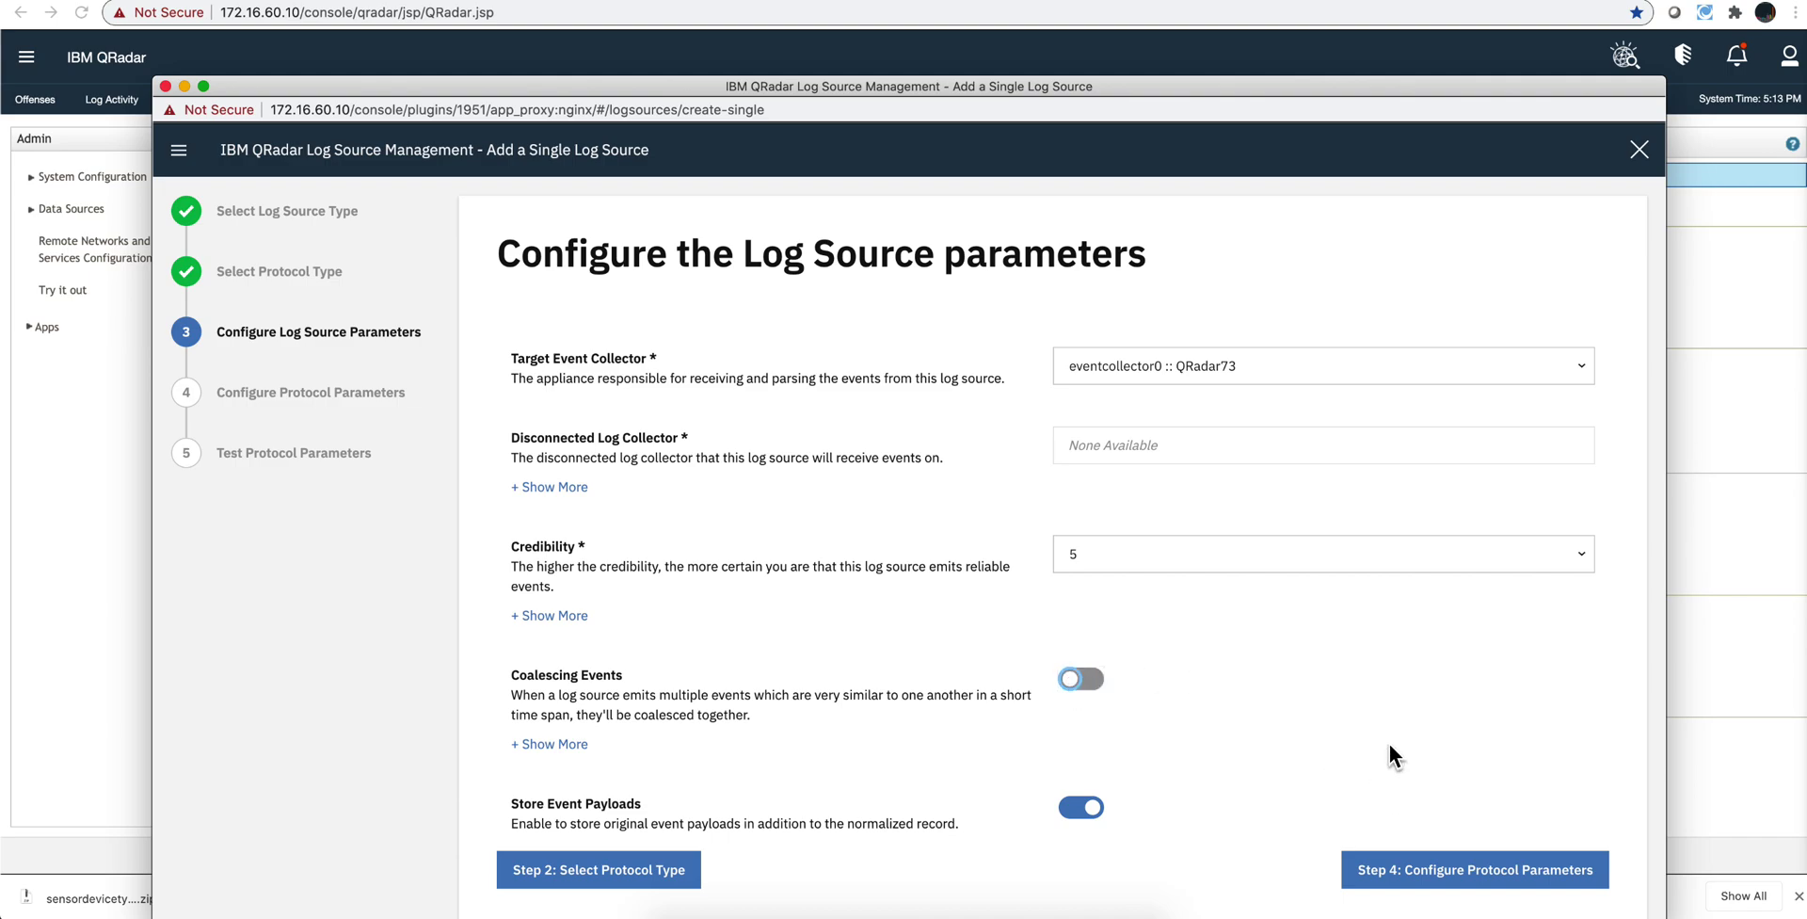
{"action": "scroll", "coordinate": [1384, 734], "scroll_direction": "down", "scroll_amount": 3}
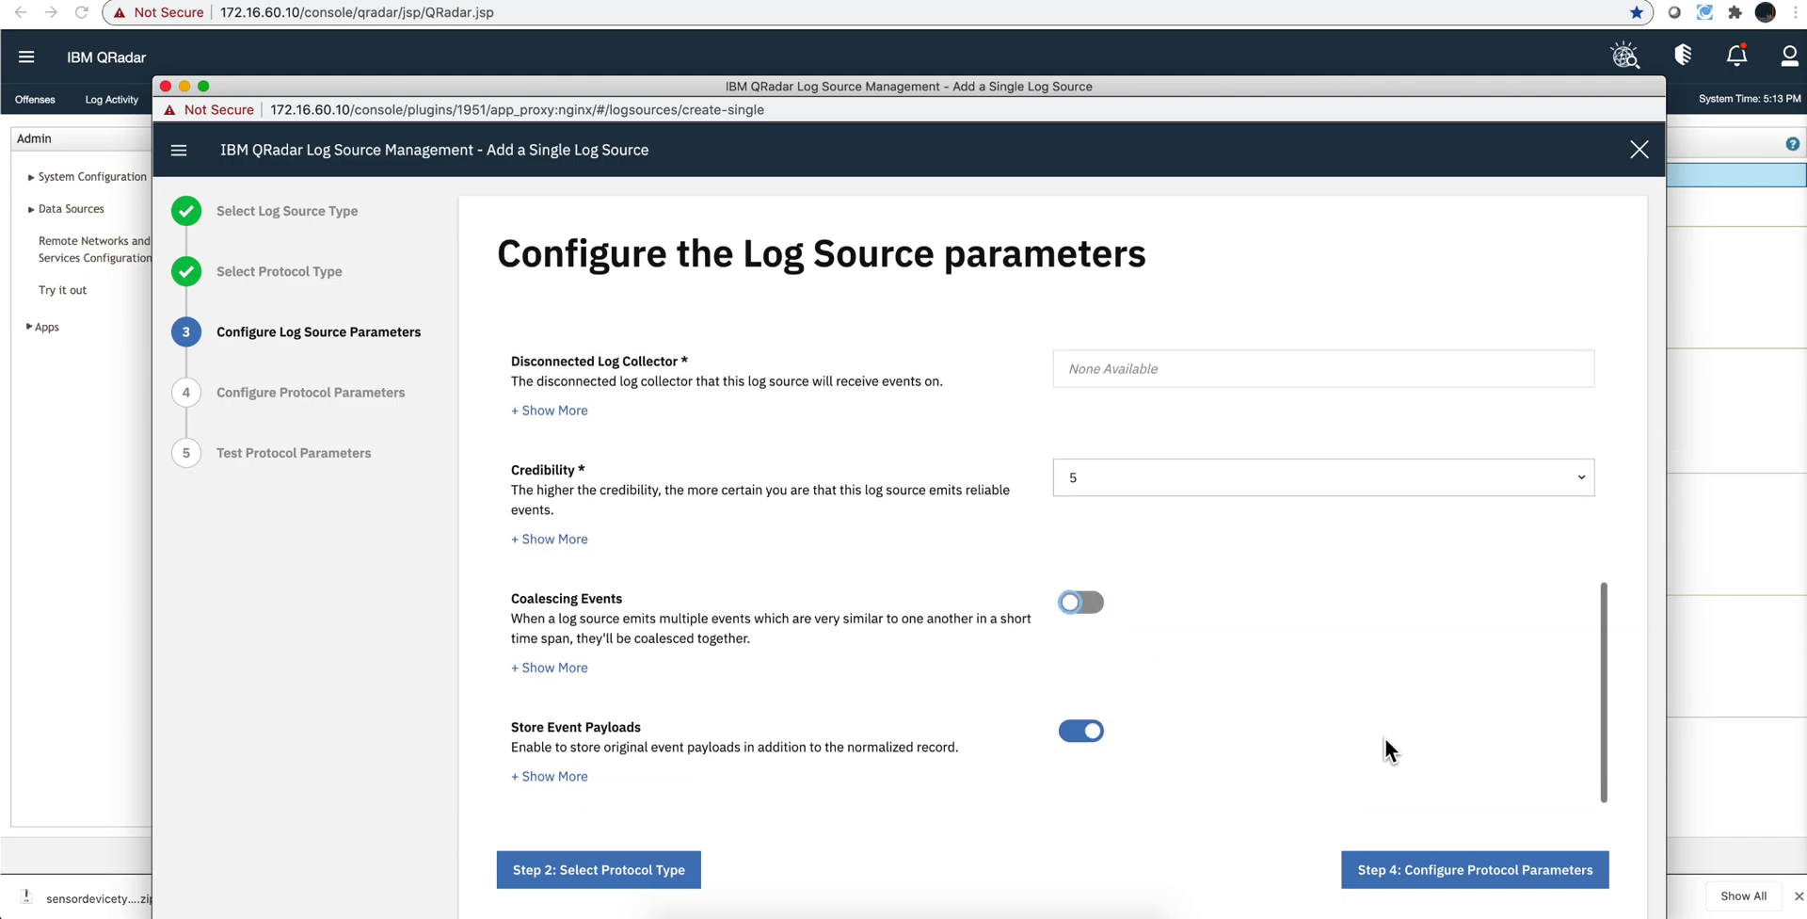
Fill the log source identifier and Office 365 account e-mail from saved suggestions, then enter the account password.
{"action": "left_click", "coordinate": [1417, 873]}
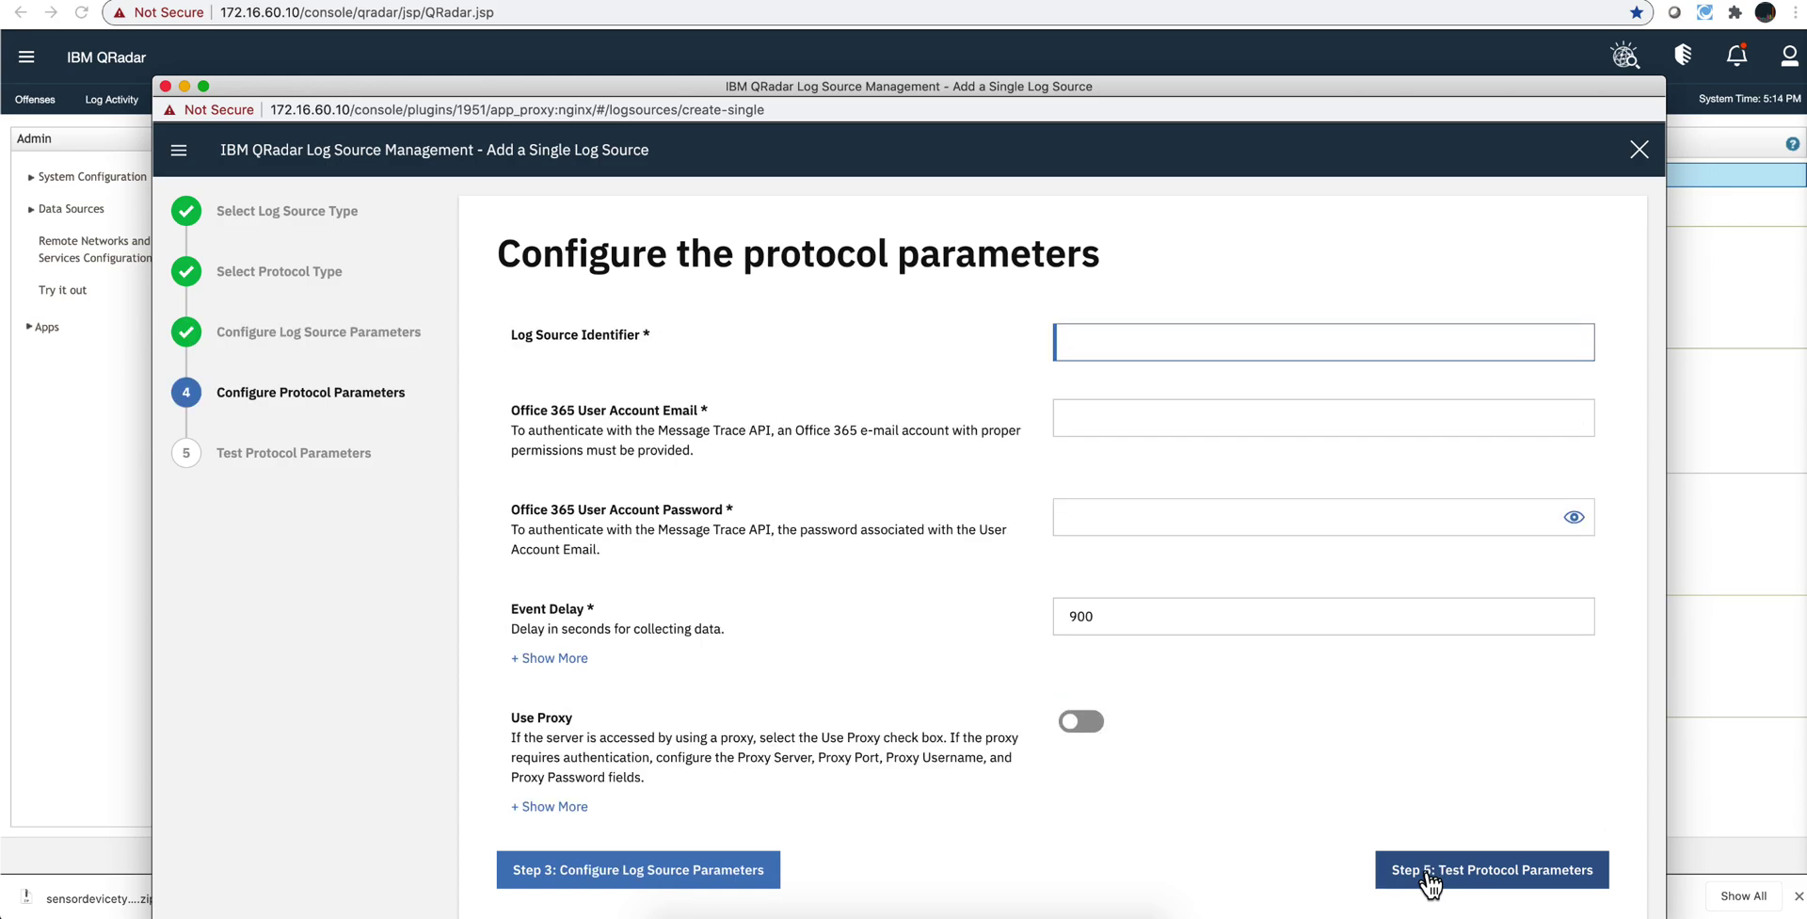
{"action": "left_click", "coordinate": [1129, 343]}
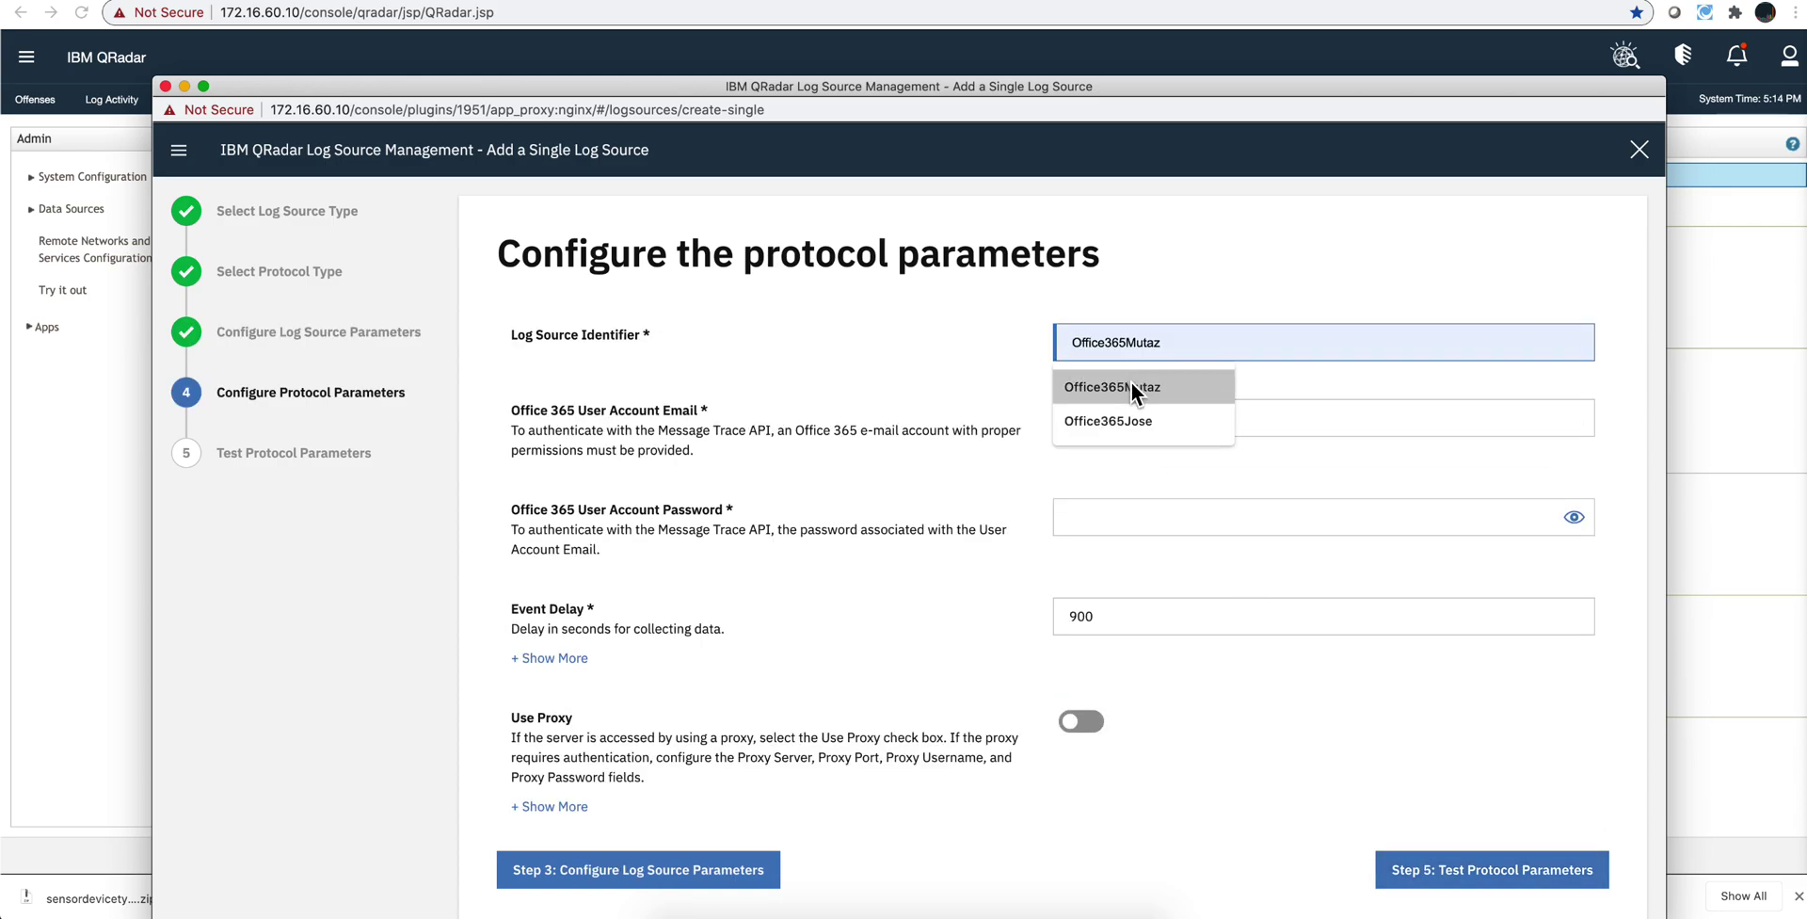
{"action": "left_click", "coordinate": [1131, 382]}
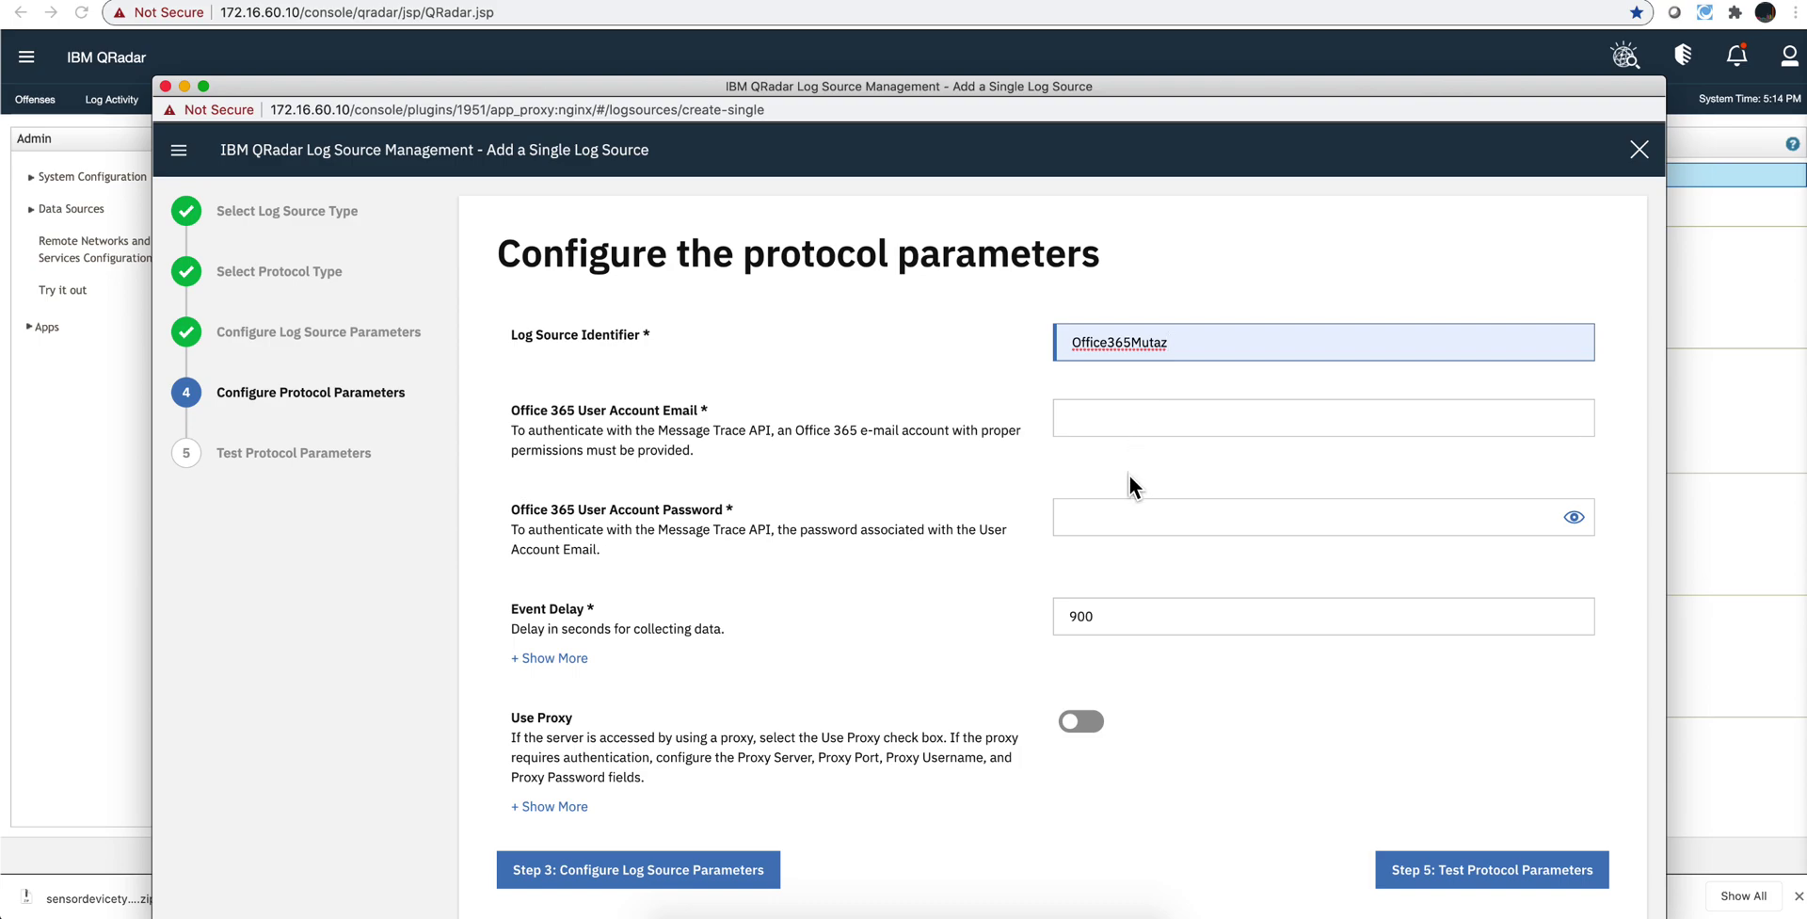
{"action": "left_click", "coordinate": [1102, 412]}
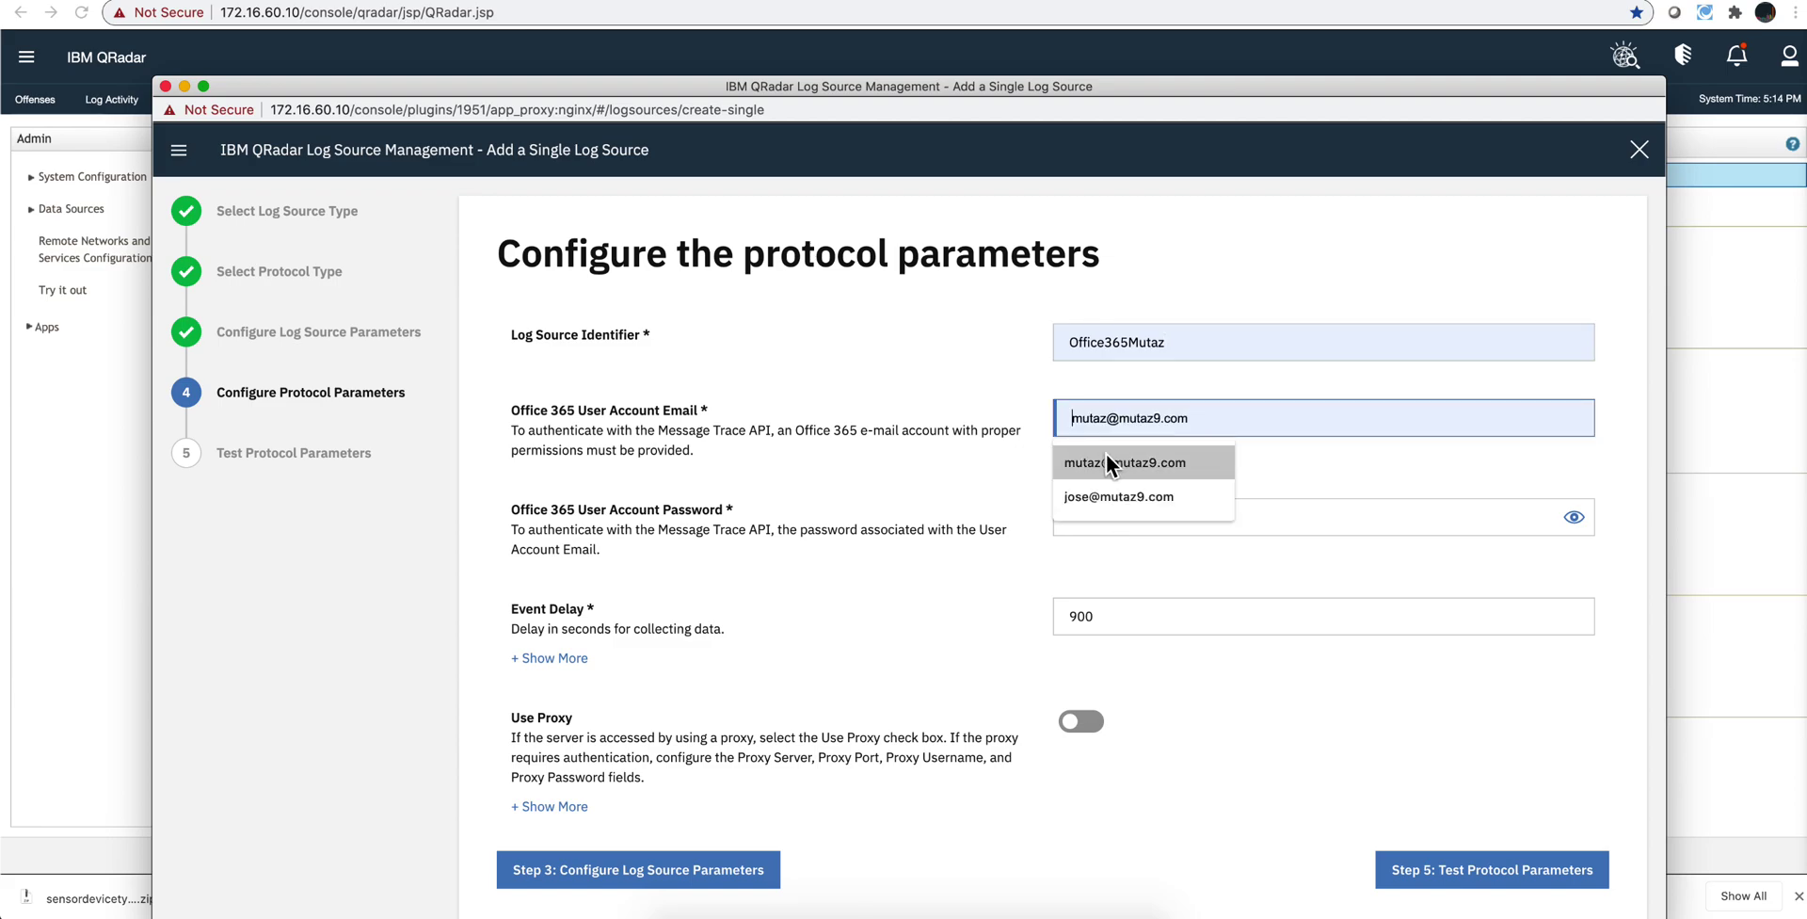
{"action": "left_click", "coordinate": [1106, 454]}
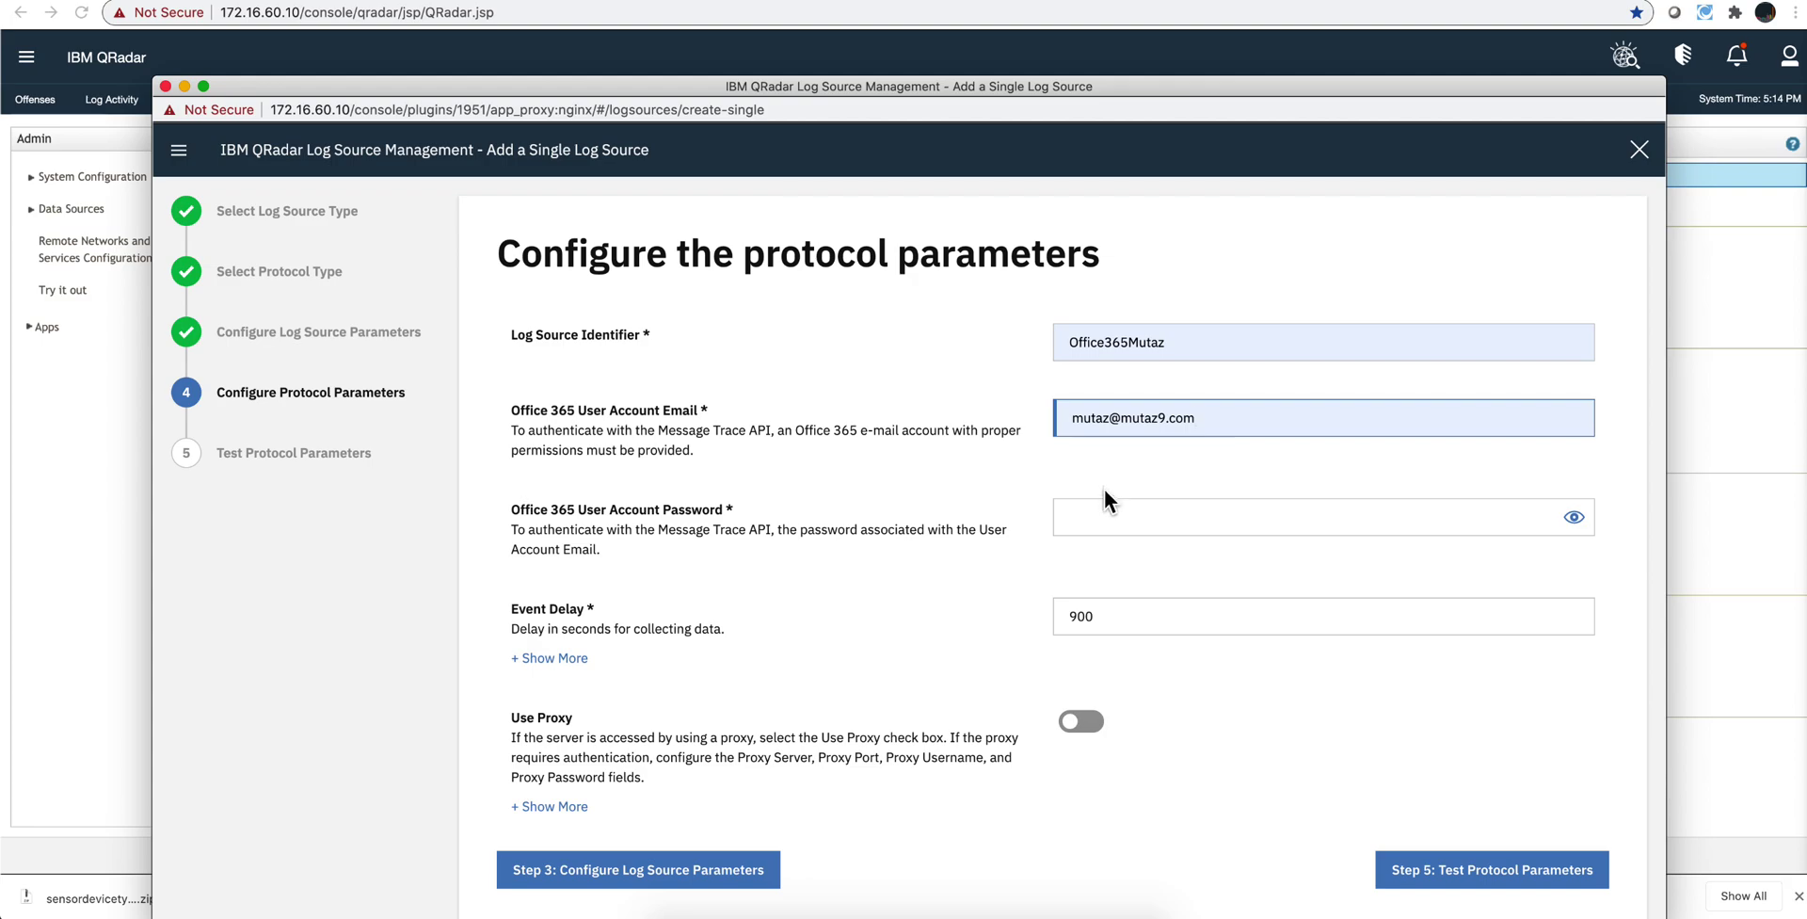
{"action": "left_click", "coordinate": [1100, 518]}
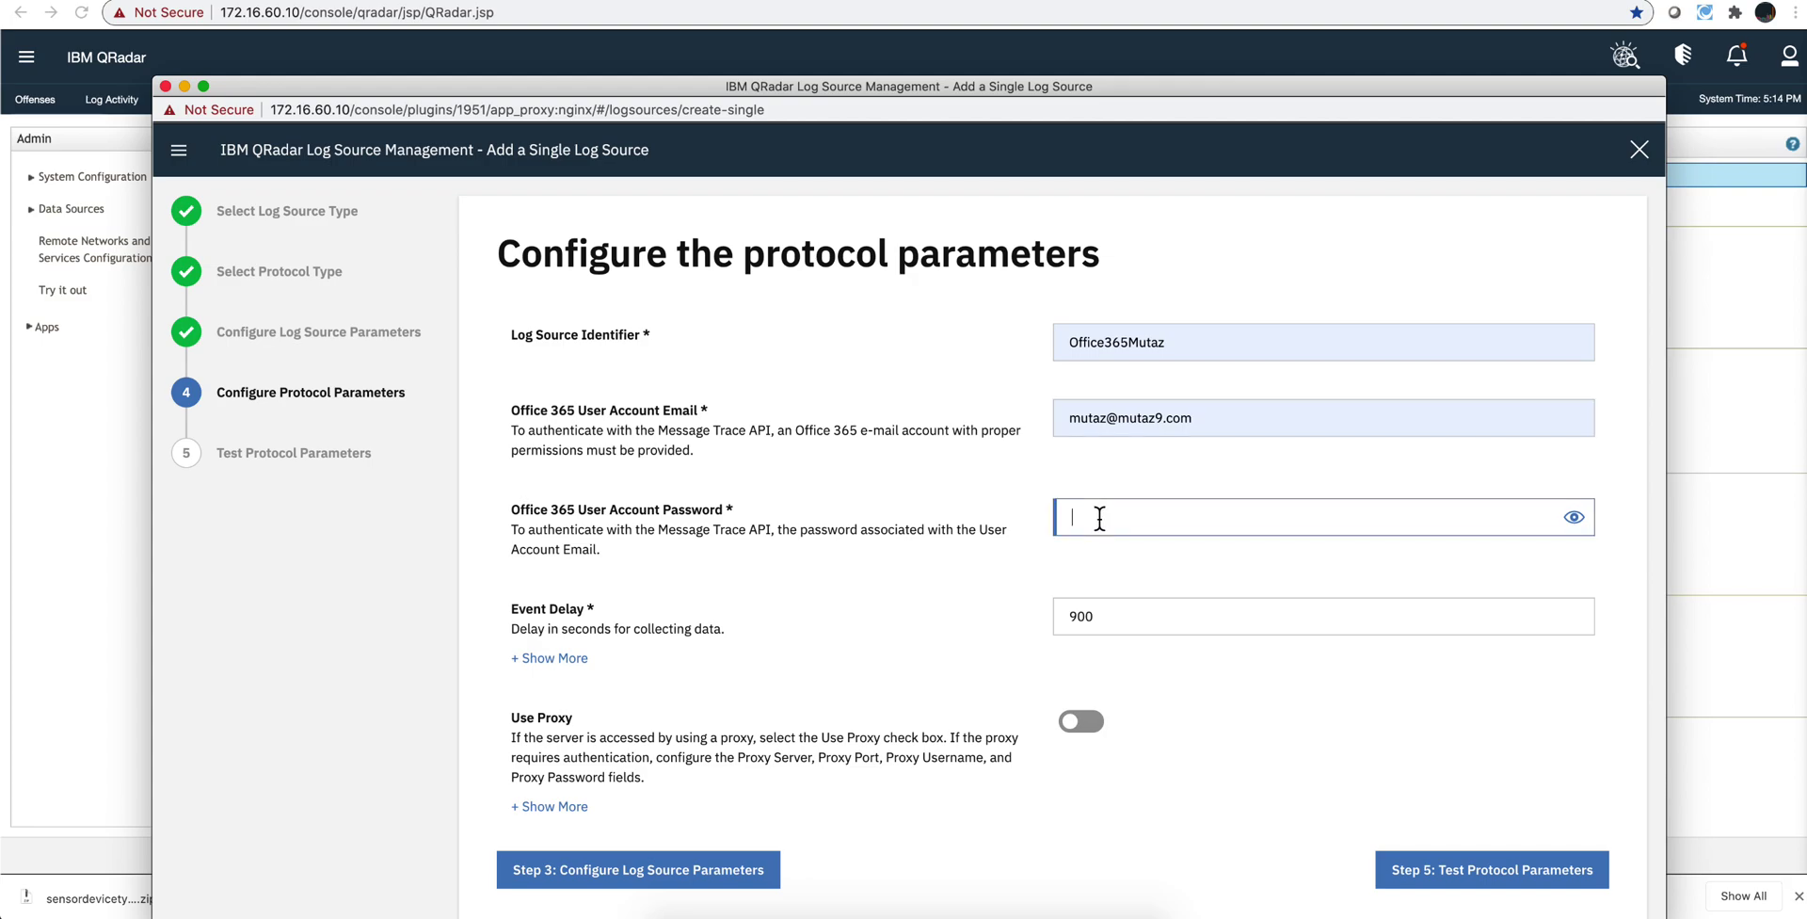
Run the protocol test until DNS, TCP, SSL and API access checks pass and 5 sample events are collected.
{"action": "left_click", "coordinate": [1522, 880]}
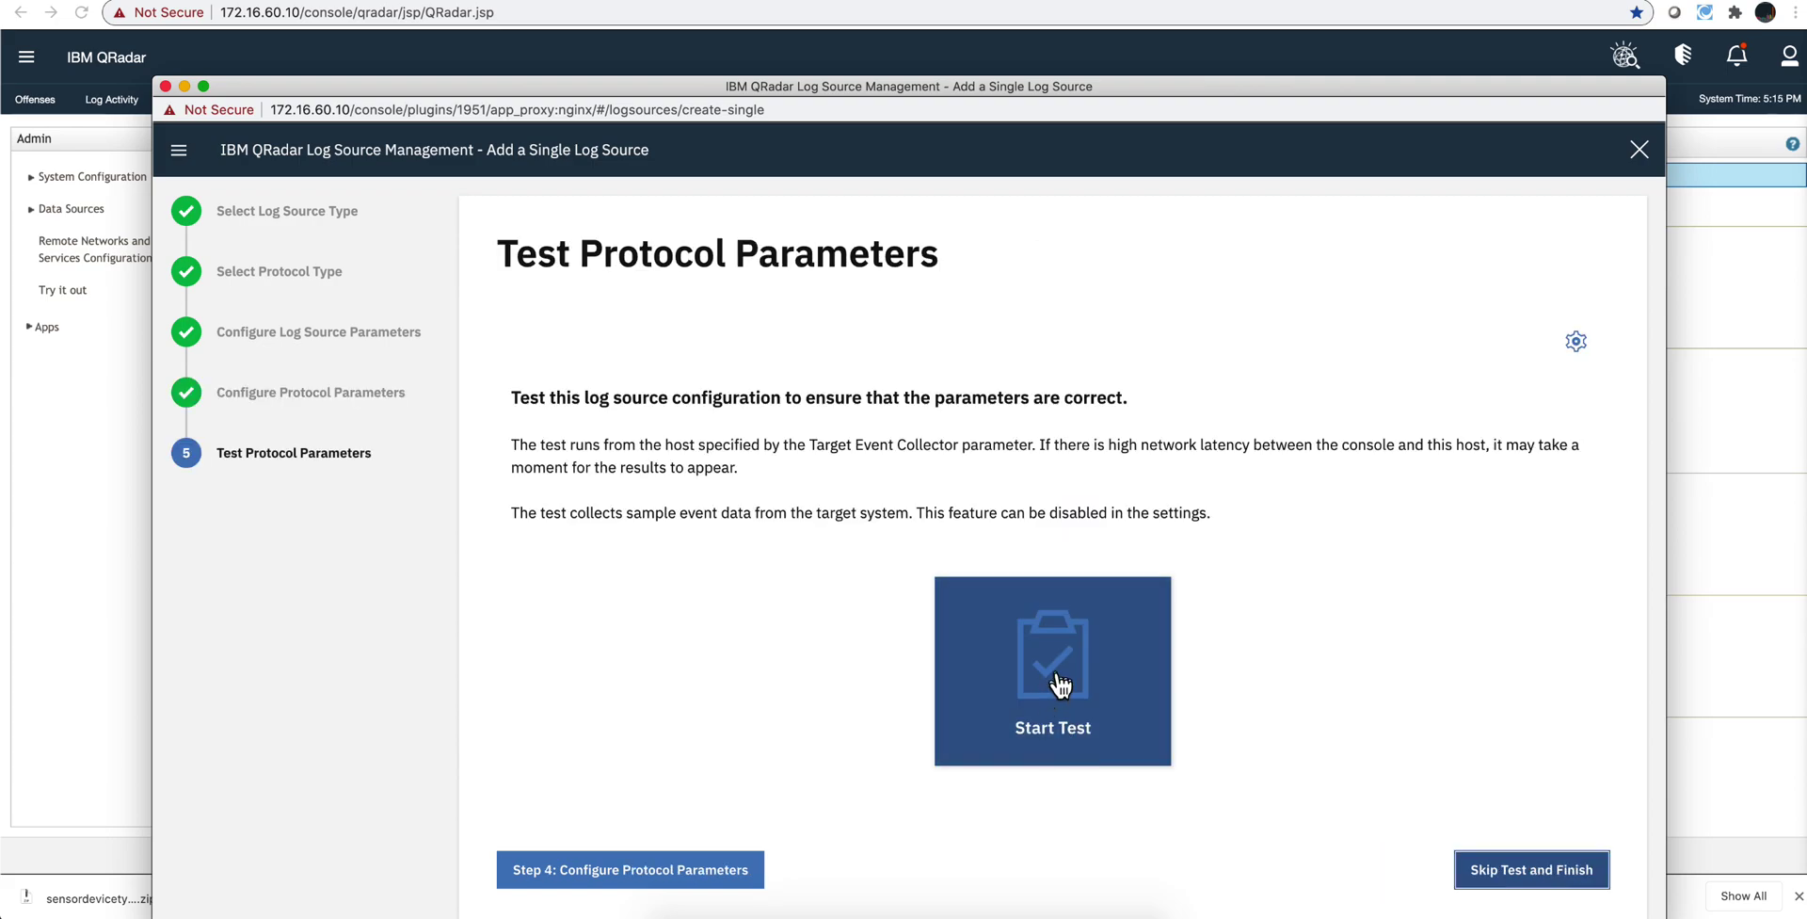
{"action": "left_click", "coordinate": [1054, 674]}
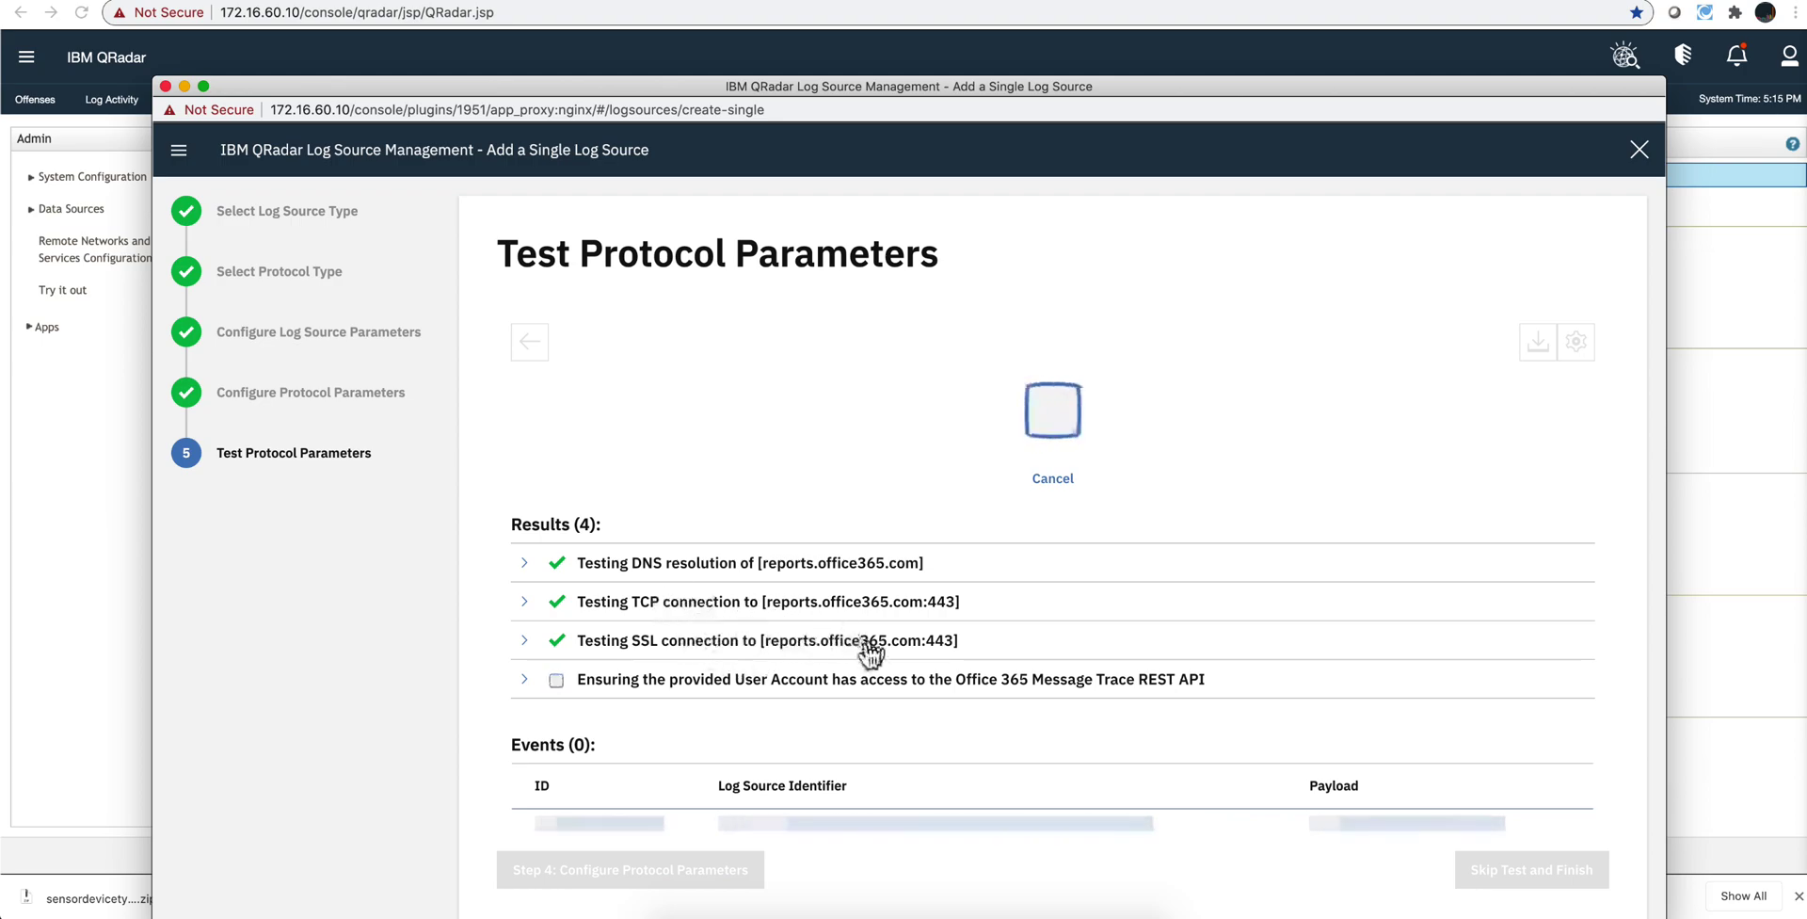
{"action": "scroll", "coordinate": [979, 652], "scroll_direction": "down", "scroll_amount": 1}
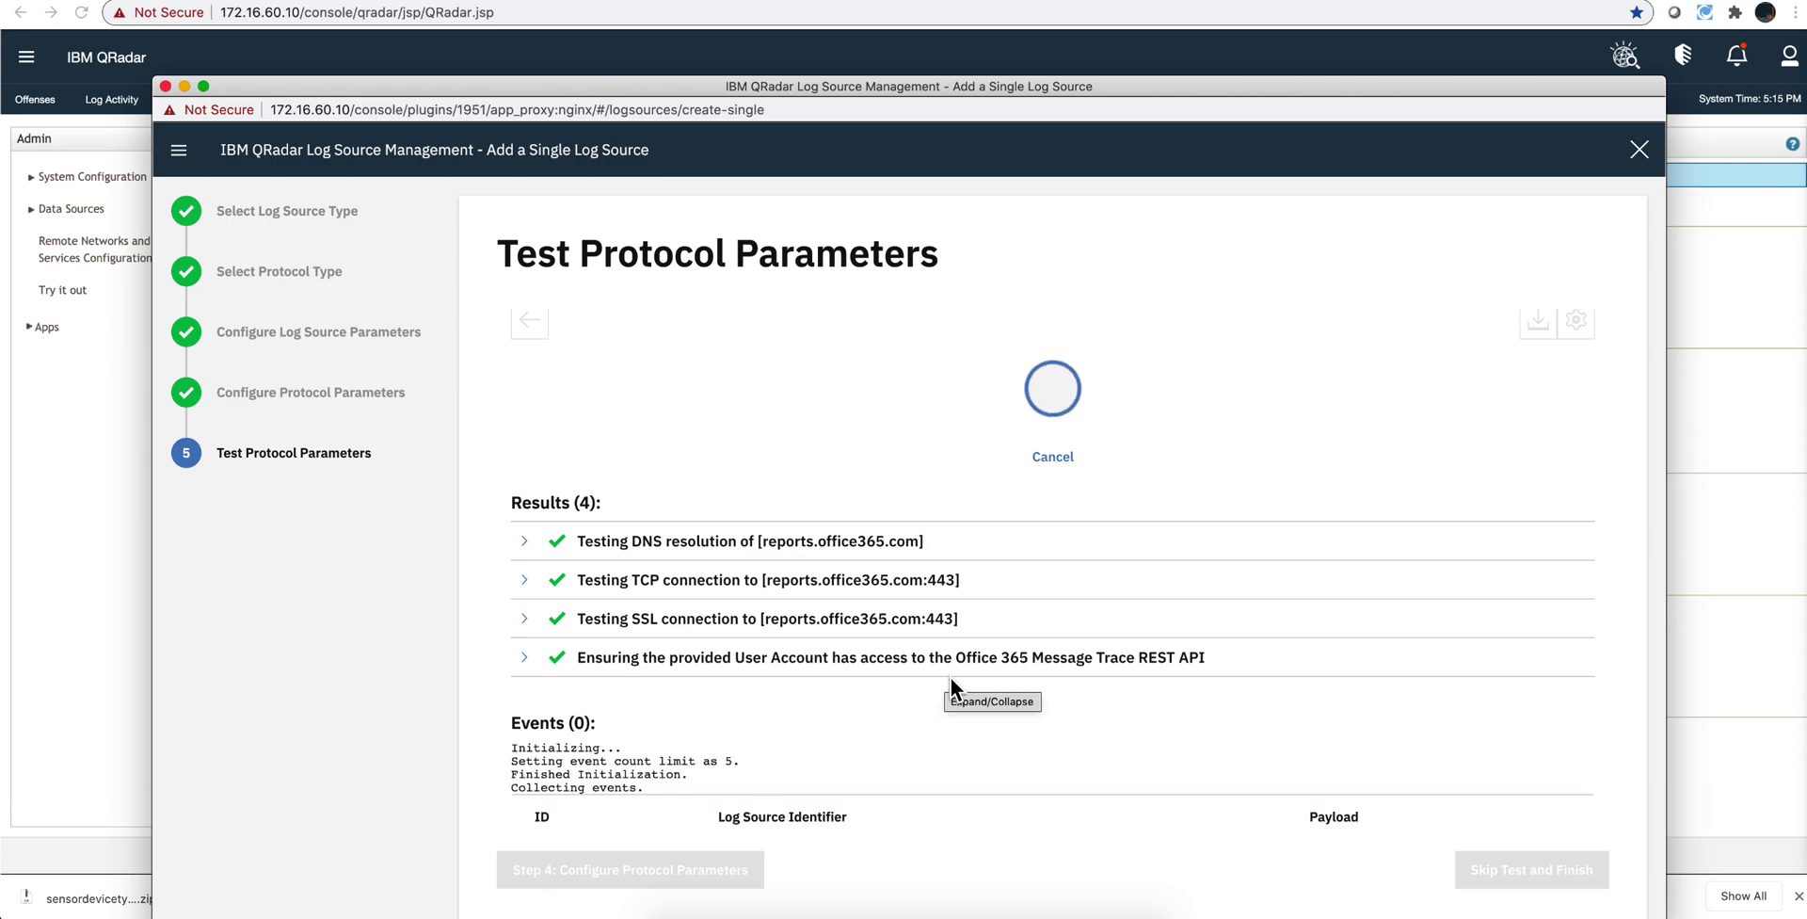
{"action": "scroll", "coordinate": [953, 690], "scroll_direction": "down", "scroll_amount": 2}
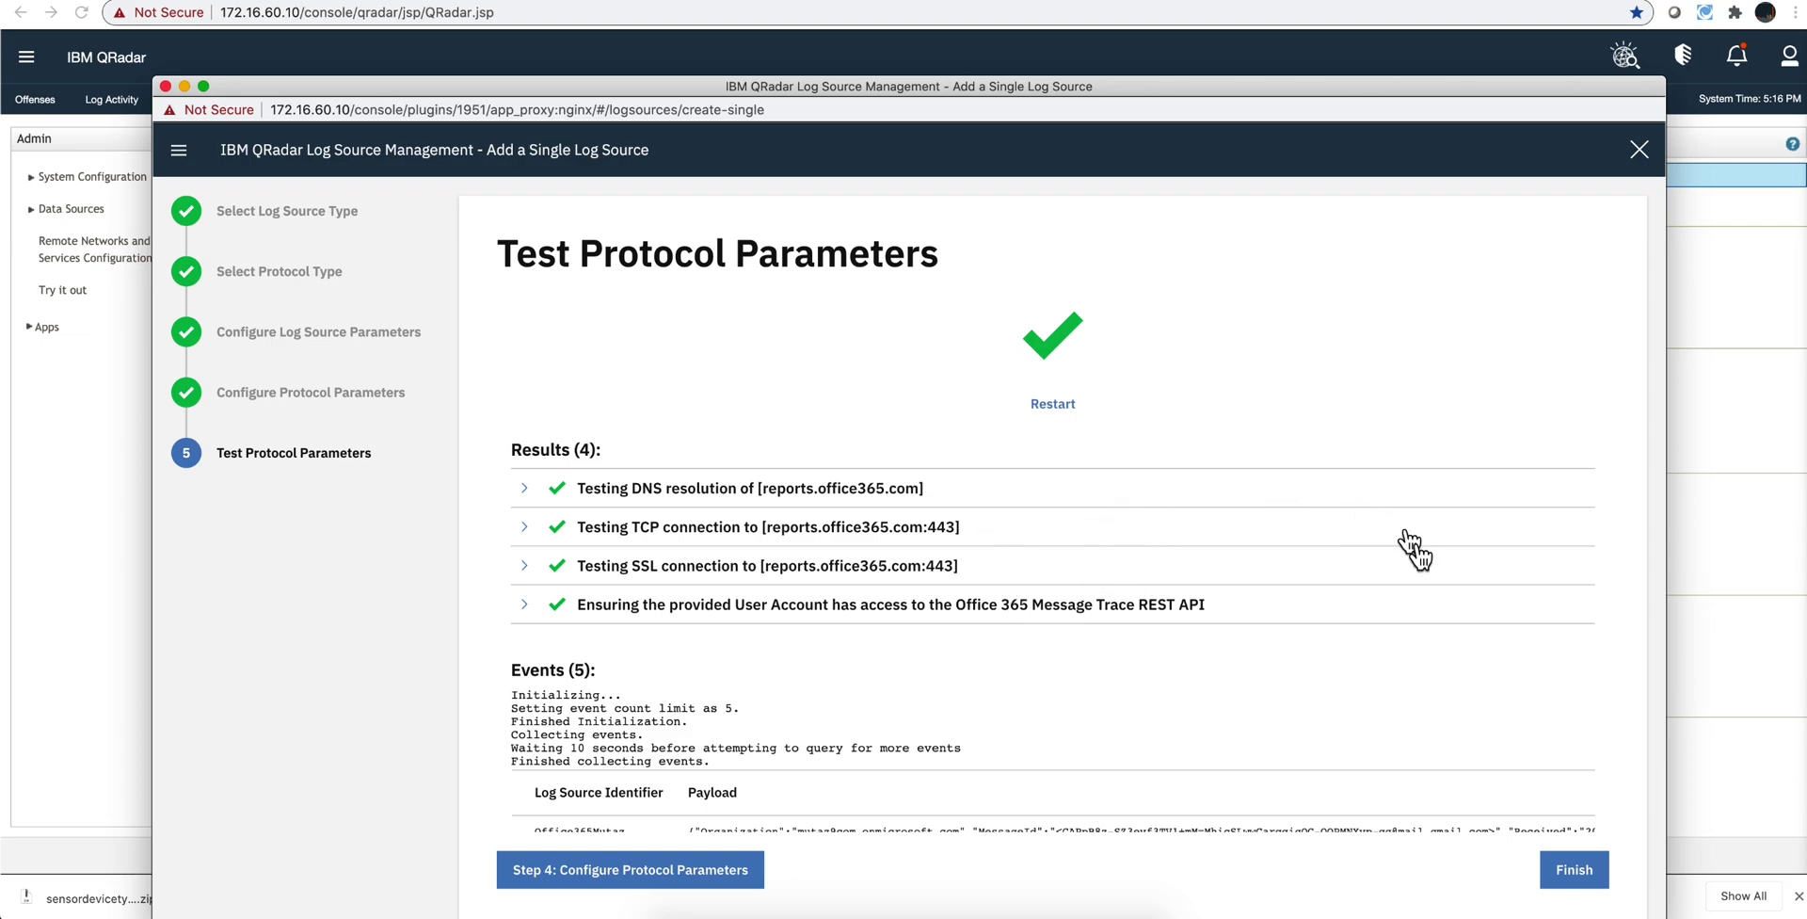
Finish the wizard, dismiss the 'Could not create log source' error, and close Log Source Management.
{"action": "left_click", "coordinate": [1575, 873]}
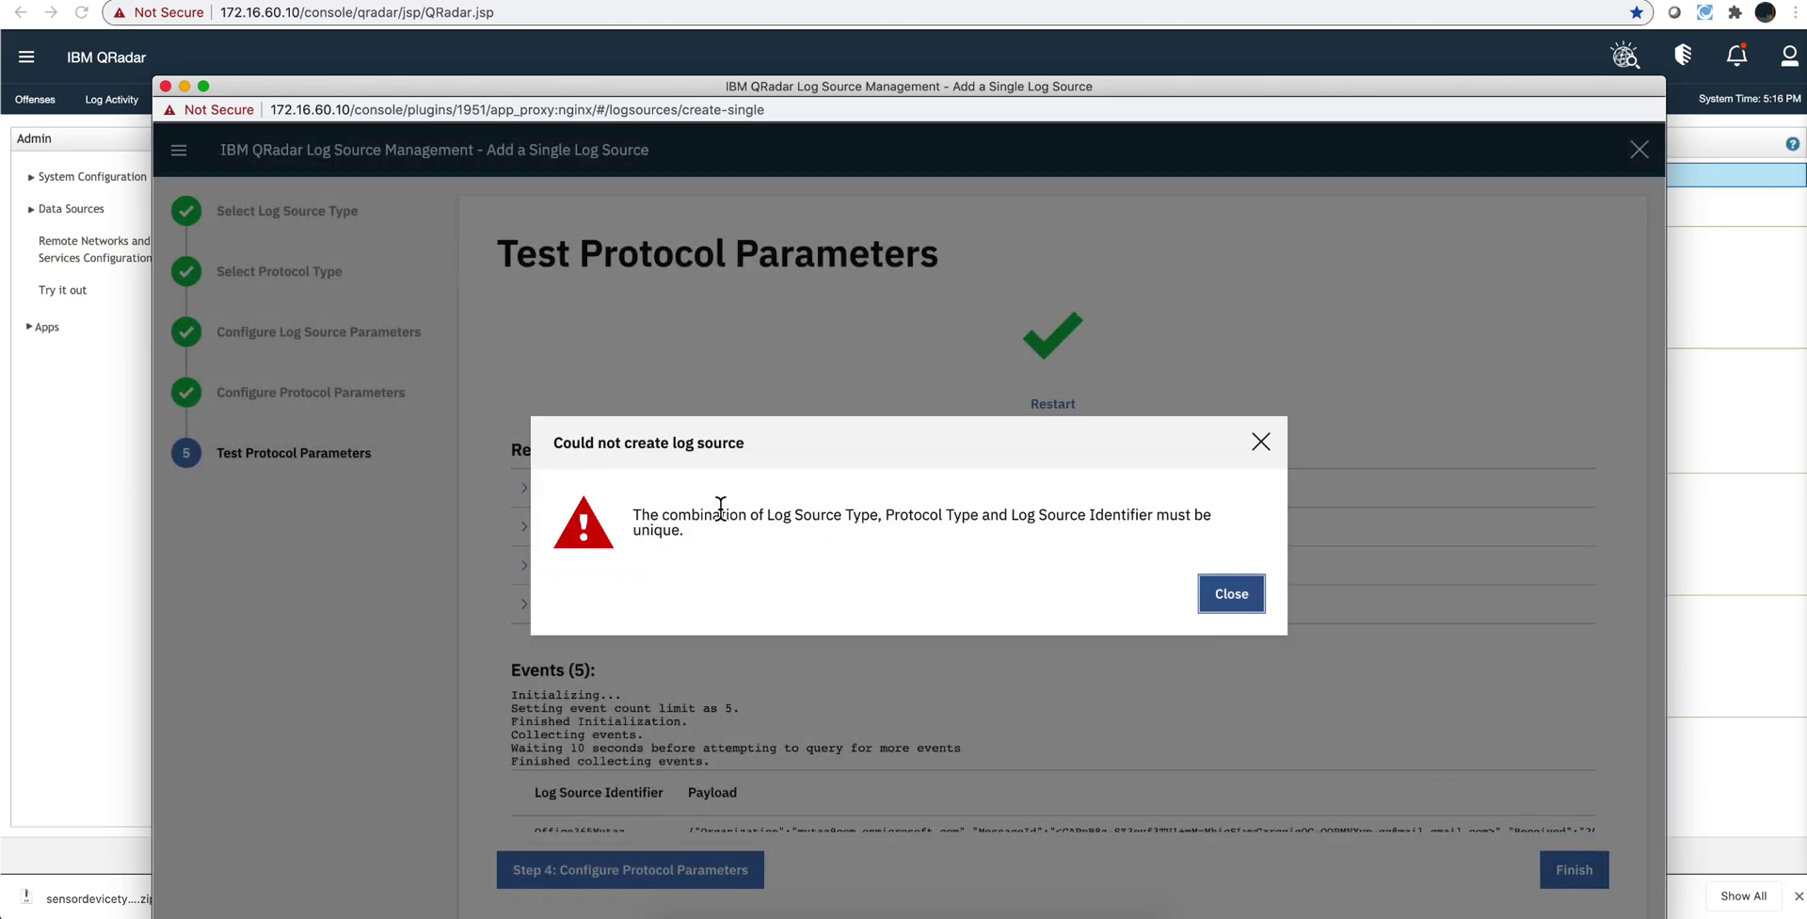
{"action": "left_click_drag", "start_coordinate": [767, 515], "coordinate": [1200, 516]}
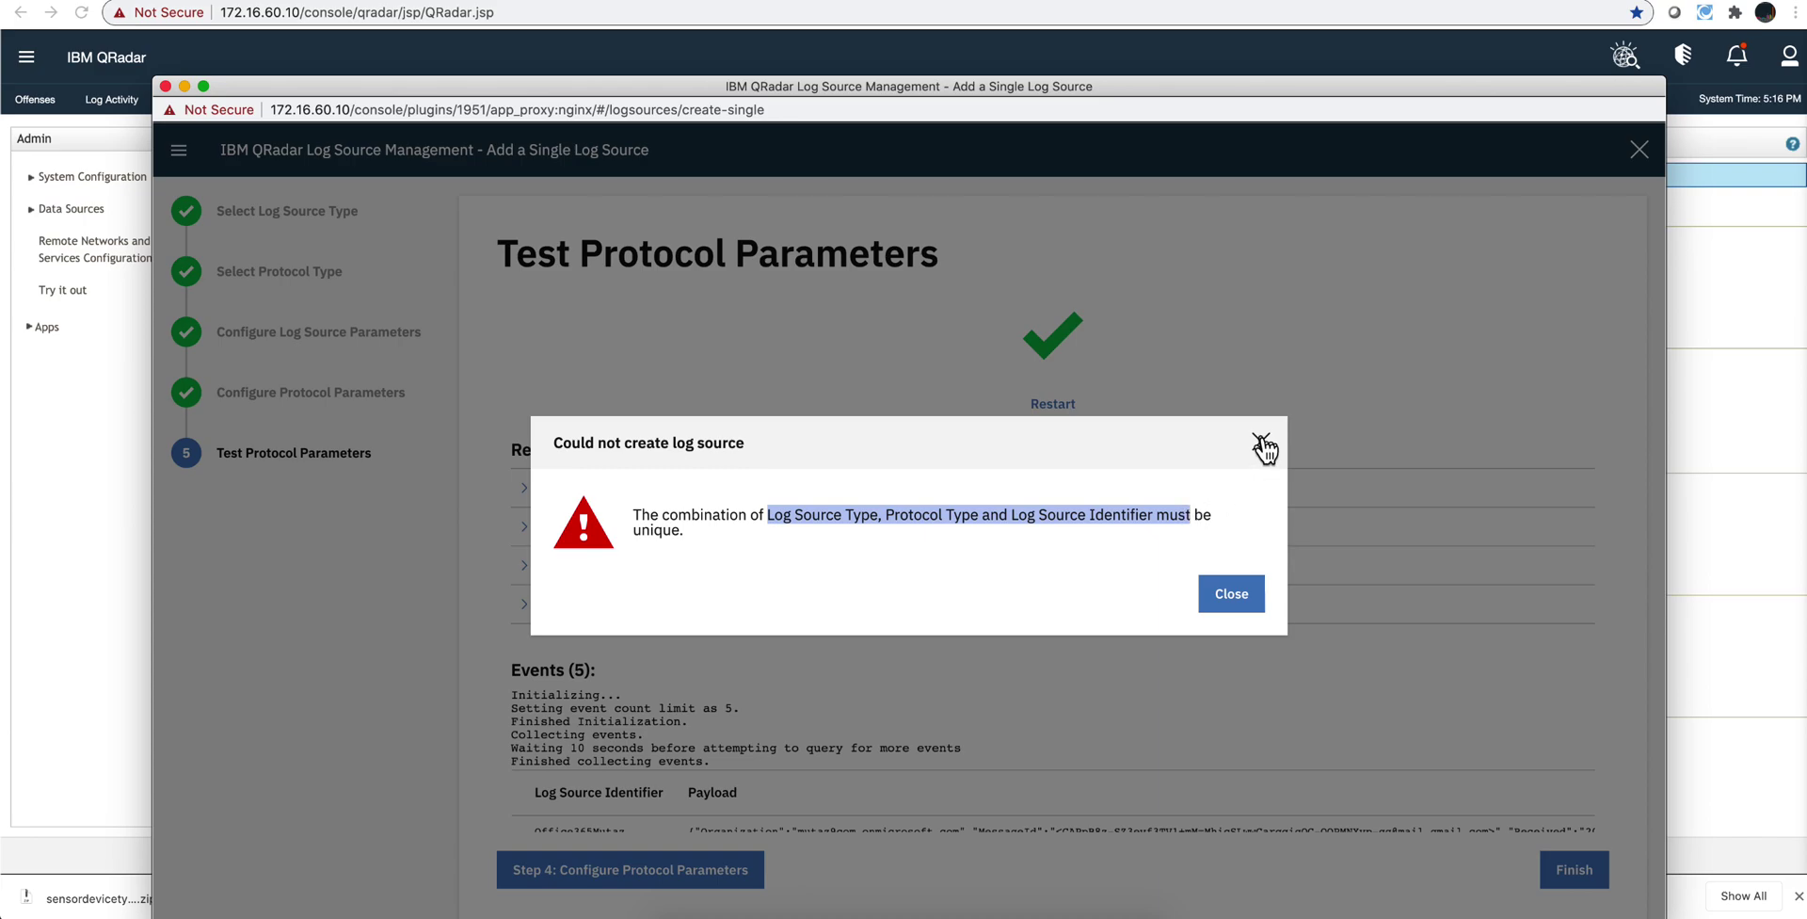
{"action": "left_click", "coordinate": [1262, 441]}
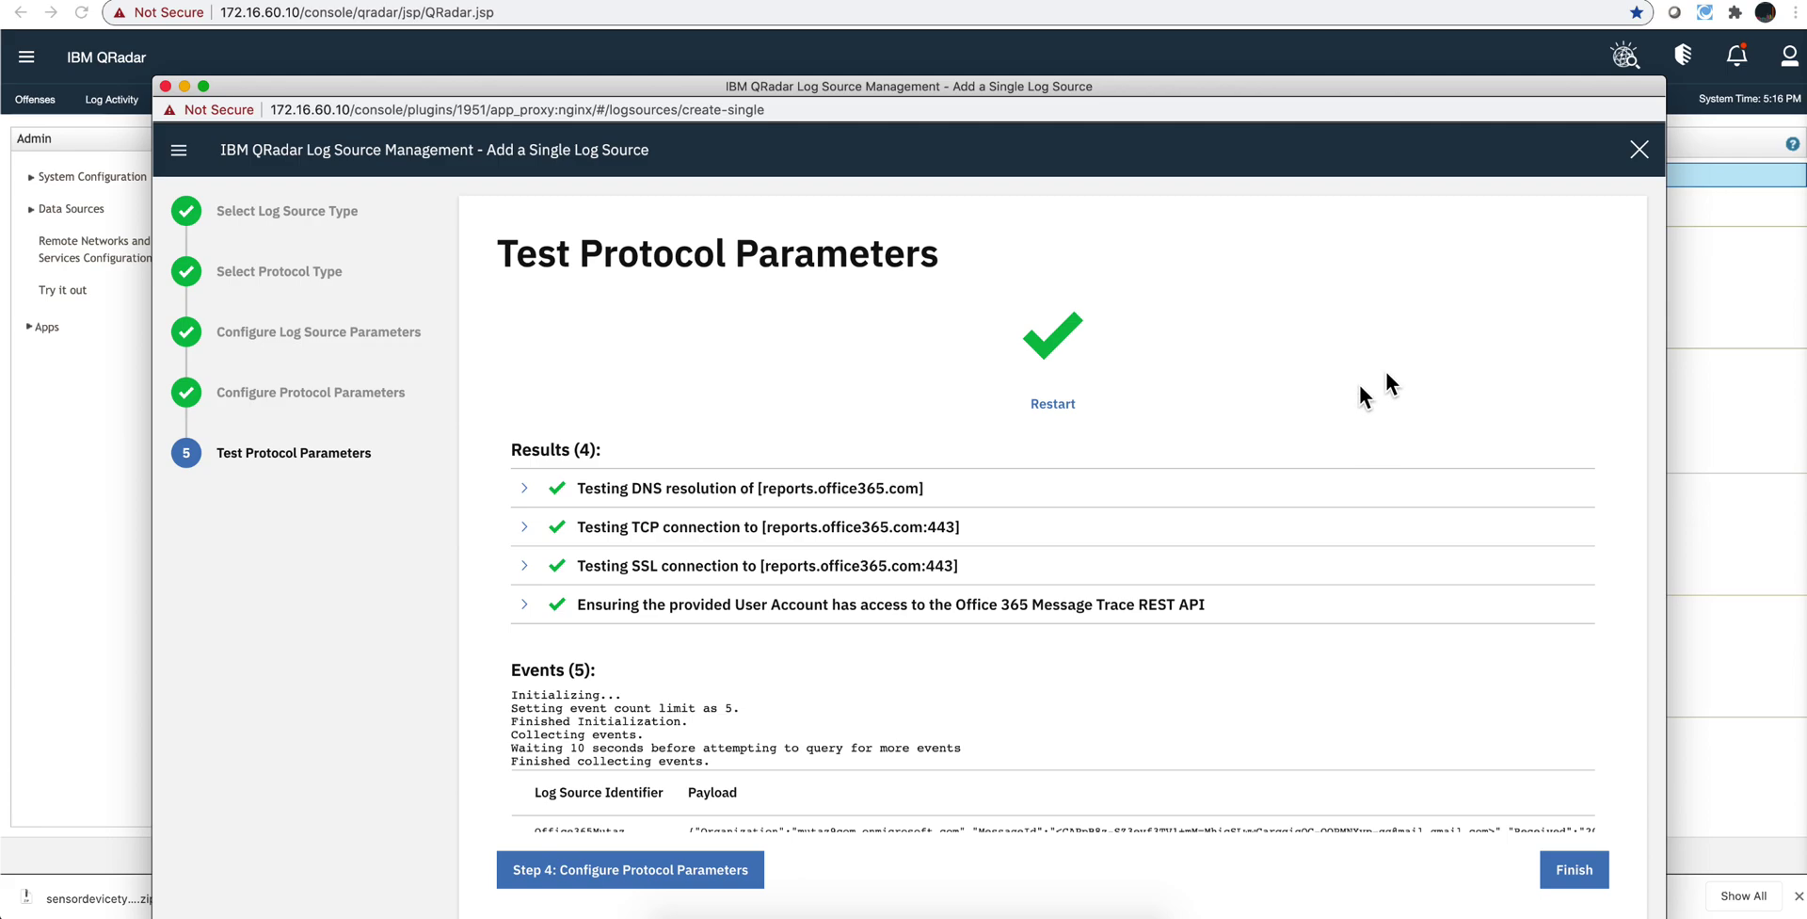
{"action": "left_click", "coordinate": [1641, 153]}
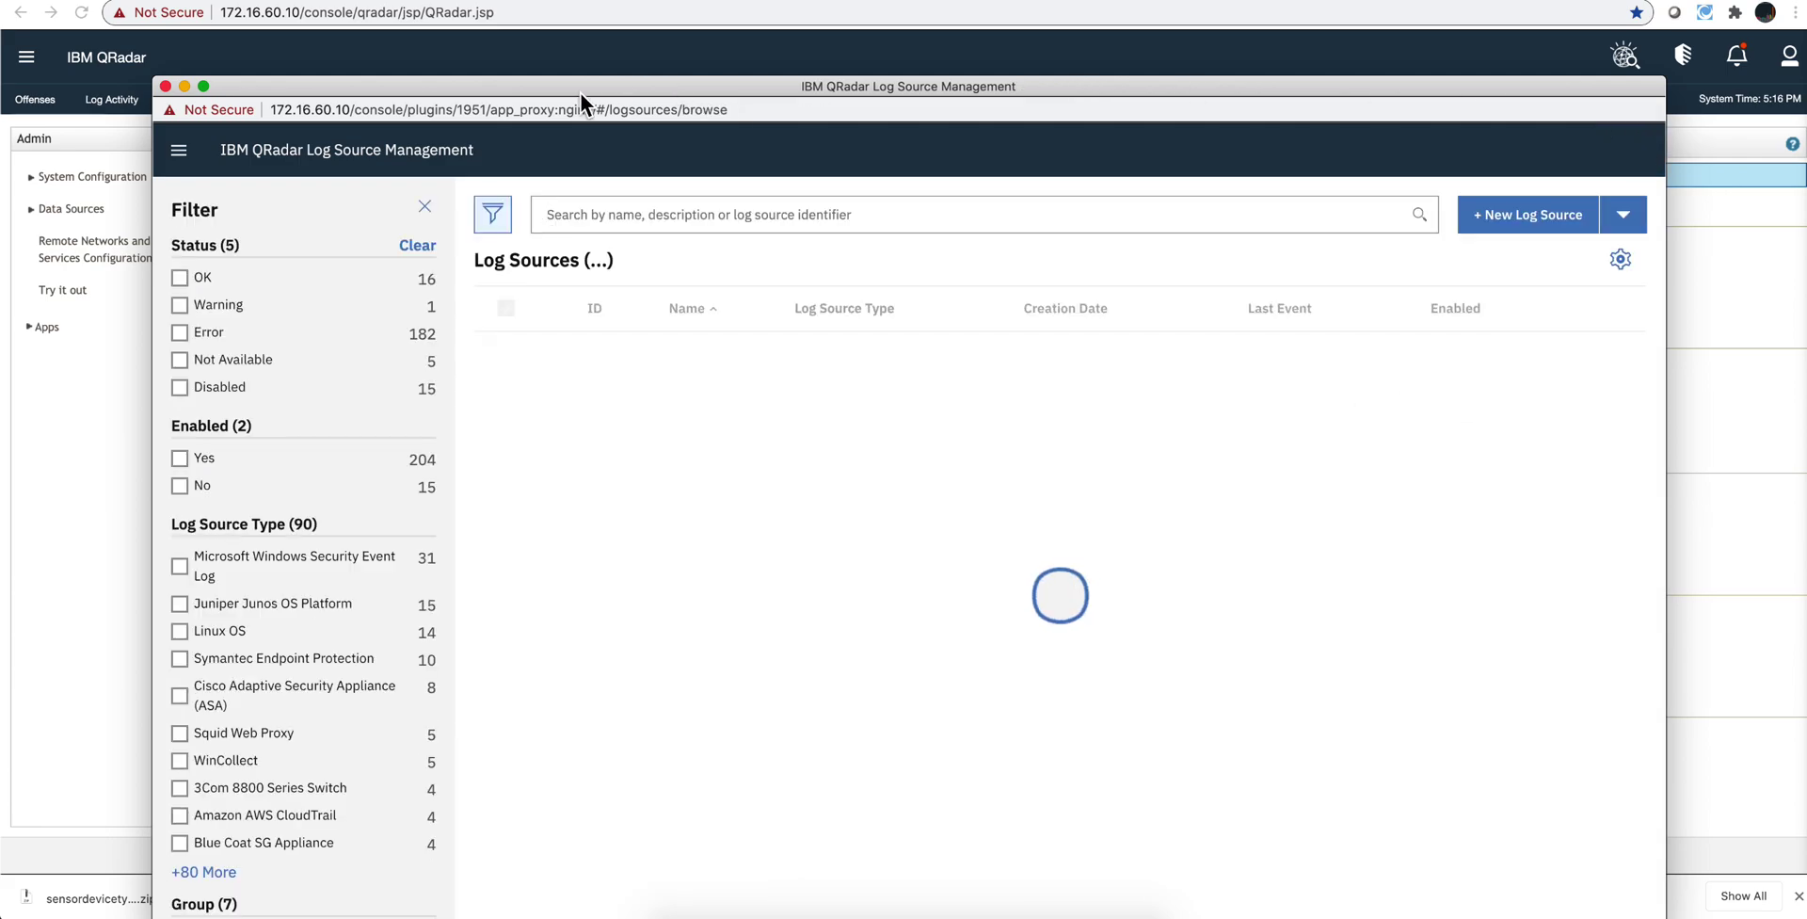
{"action": "left_click", "coordinate": [165, 84]}
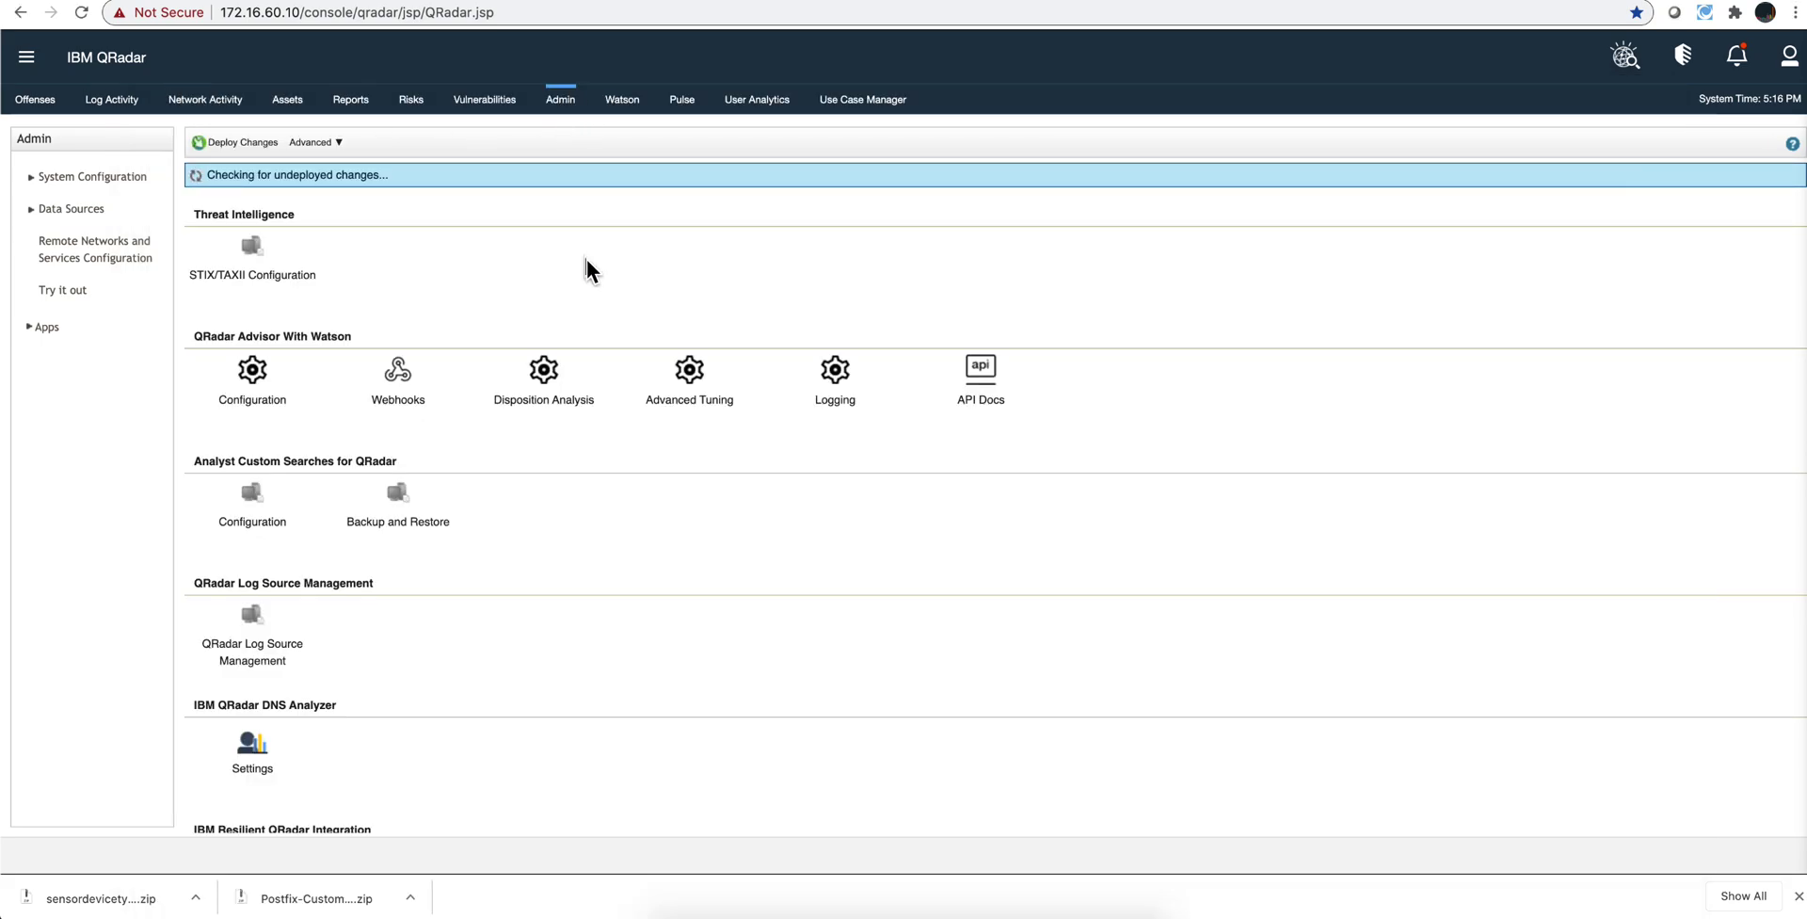
{"action": "scroll", "coordinate": [591, 269], "scroll_direction": "up", "scroll_amount": 2}
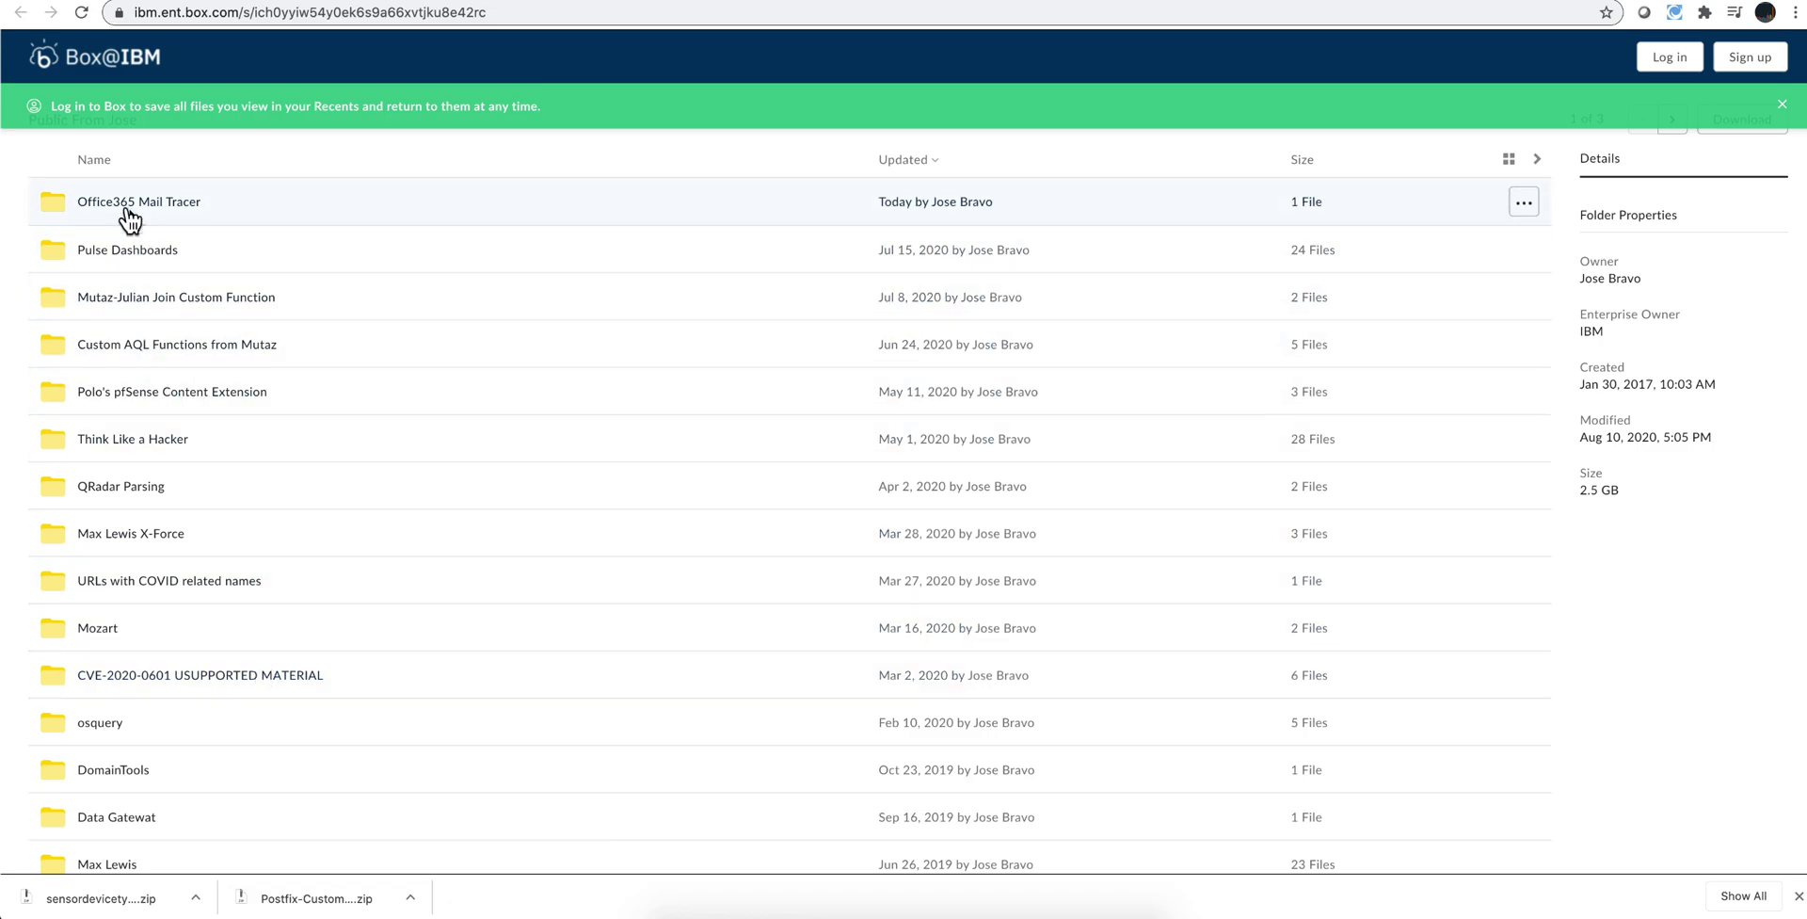
Open the Office365 Mail Tracer folder in Box to reveal Office365_MessageTraceCustomProperties.zip.
{"action": "left_click", "coordinate": [53, 200]}
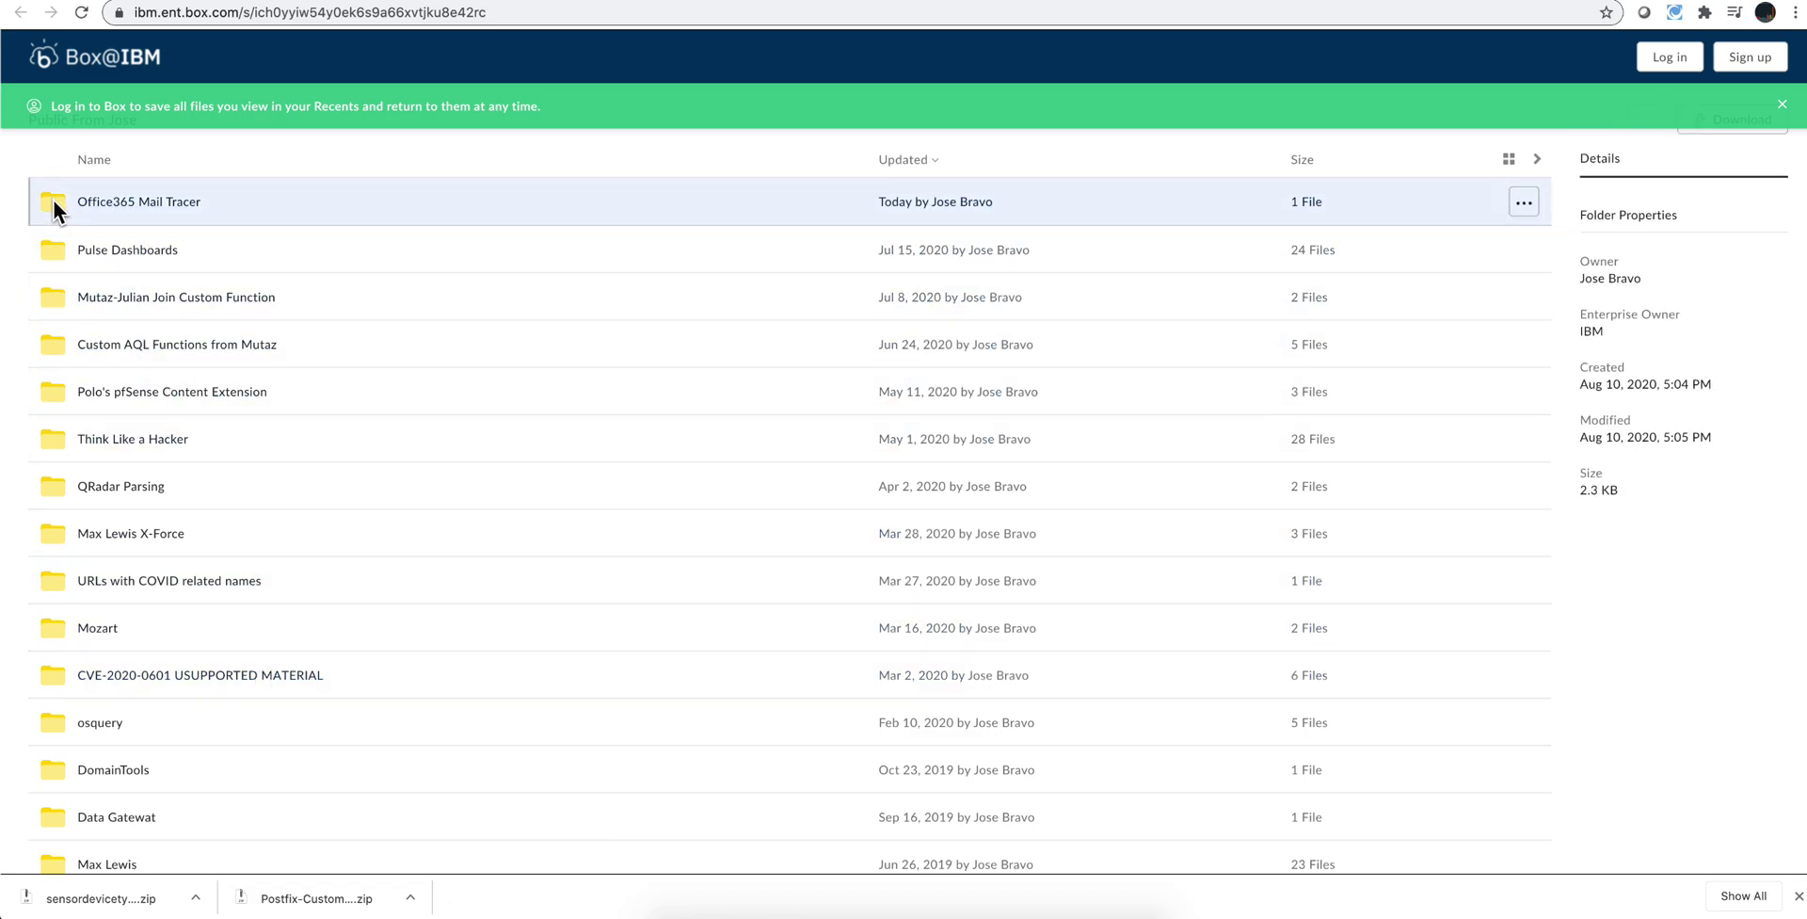
{"action": "left_click", "coordinate": [52, 201]}
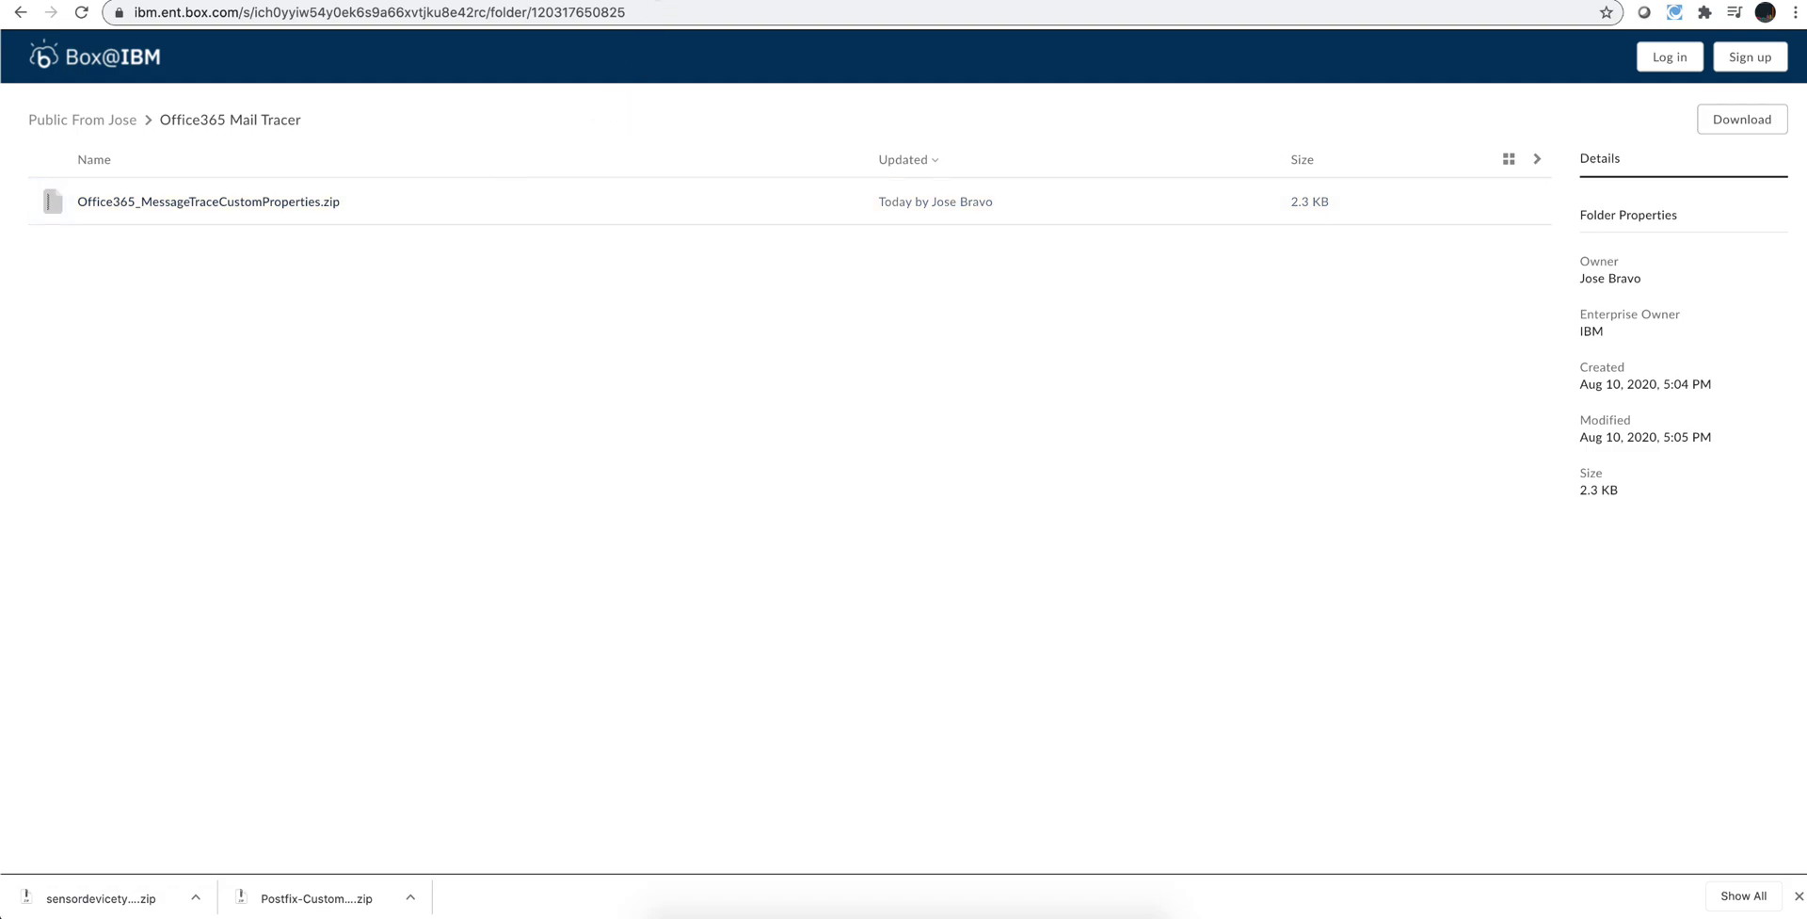
Return to QRadar's Admin page and open, then close, the Extensions Management window.
{"action": "key", "text": "ctrl+Tab"}
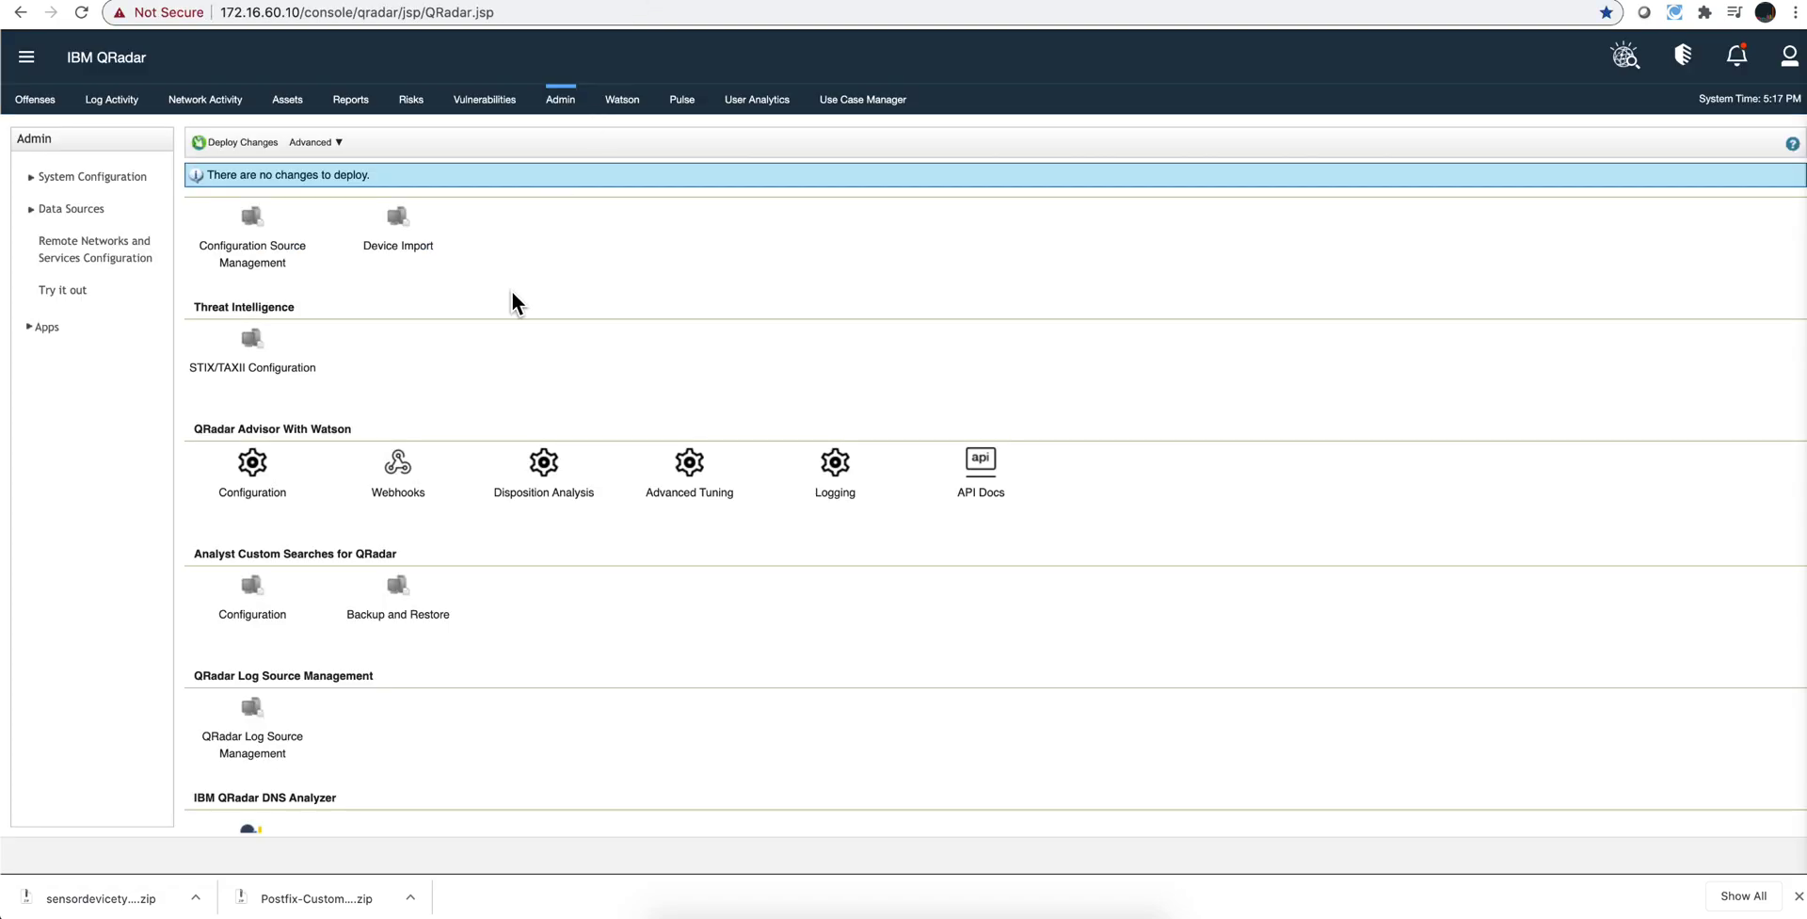
{"action": "scroll", "coordinate": [512, 293], "scroll_direction": "up", "scroll_amount": 15}
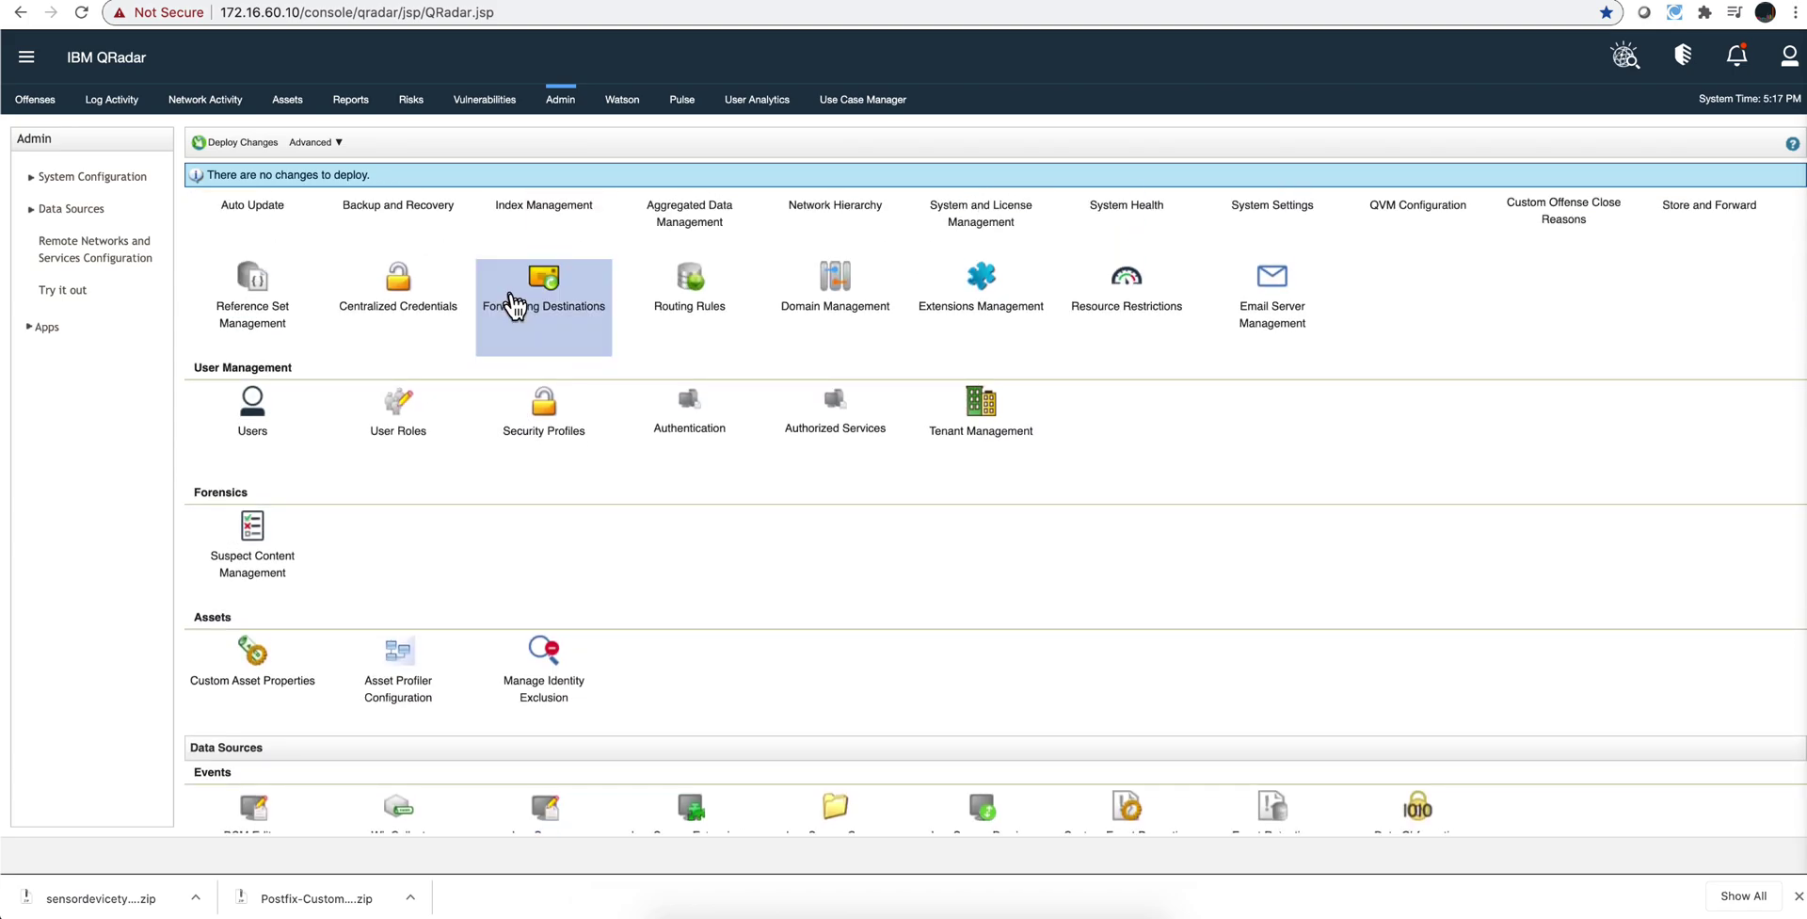
{"action": "left_click", "coordinate": [985, 290]}
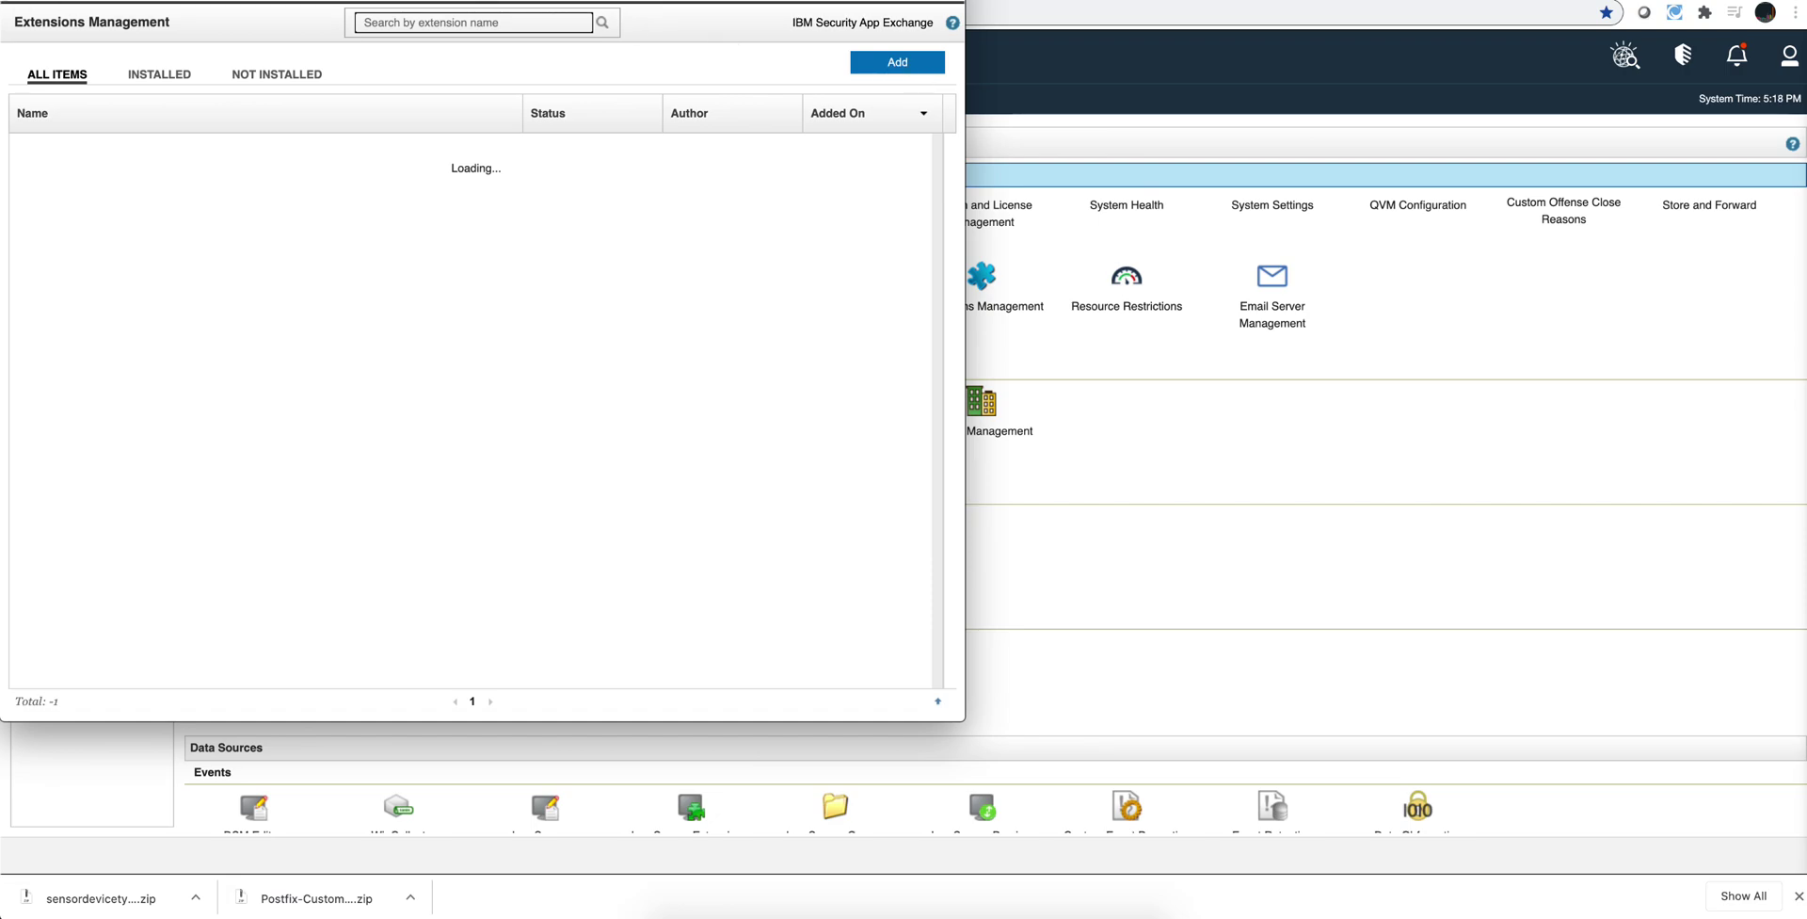
{"action": "key", "text": "super+w"}
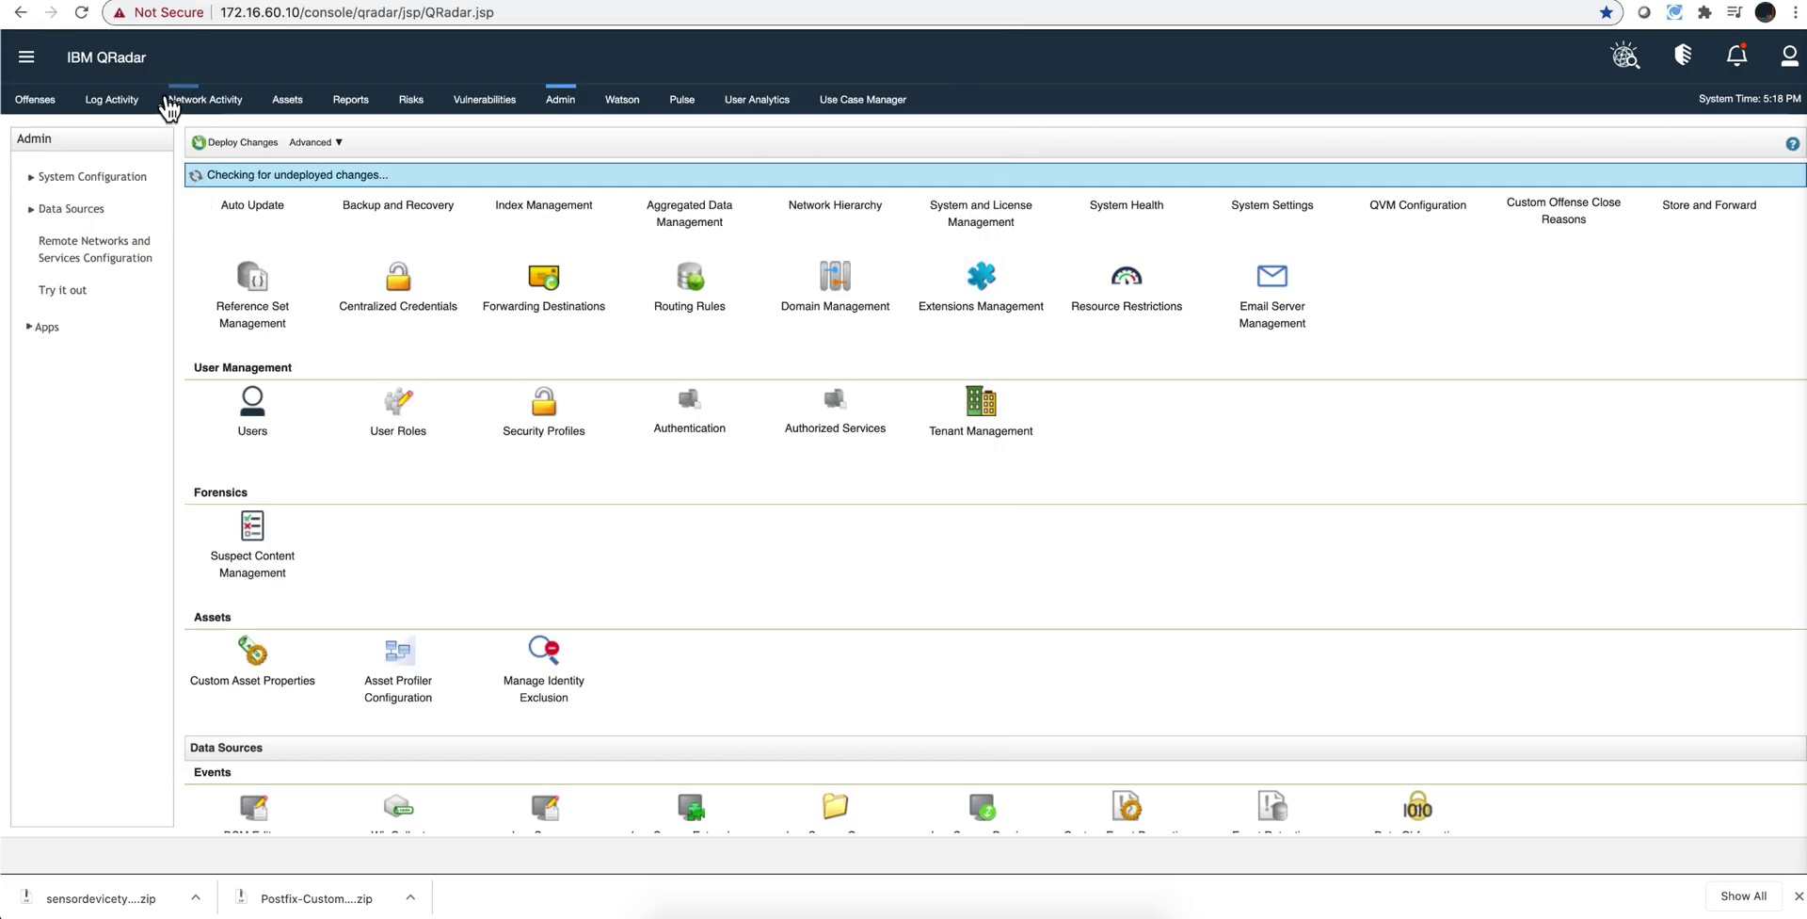
Switch to Log Activity to view the 'Message Was Delivered' event with its custom properties.
{"action": "left_click", "coordinate": [121, 102]}
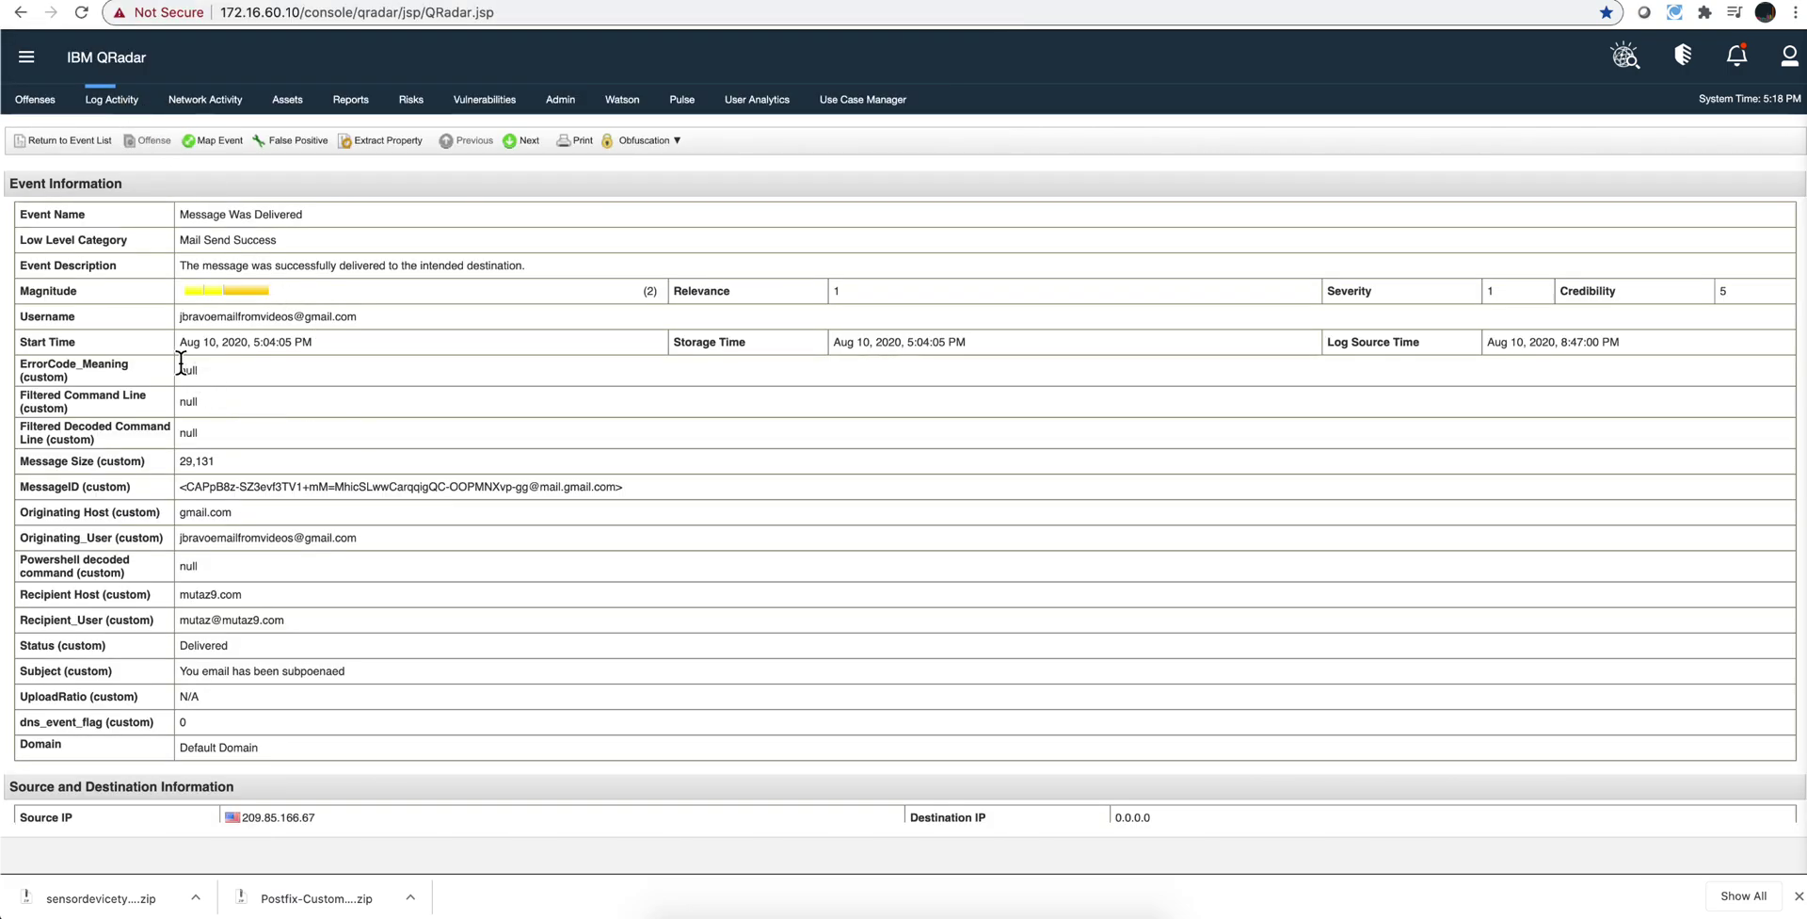